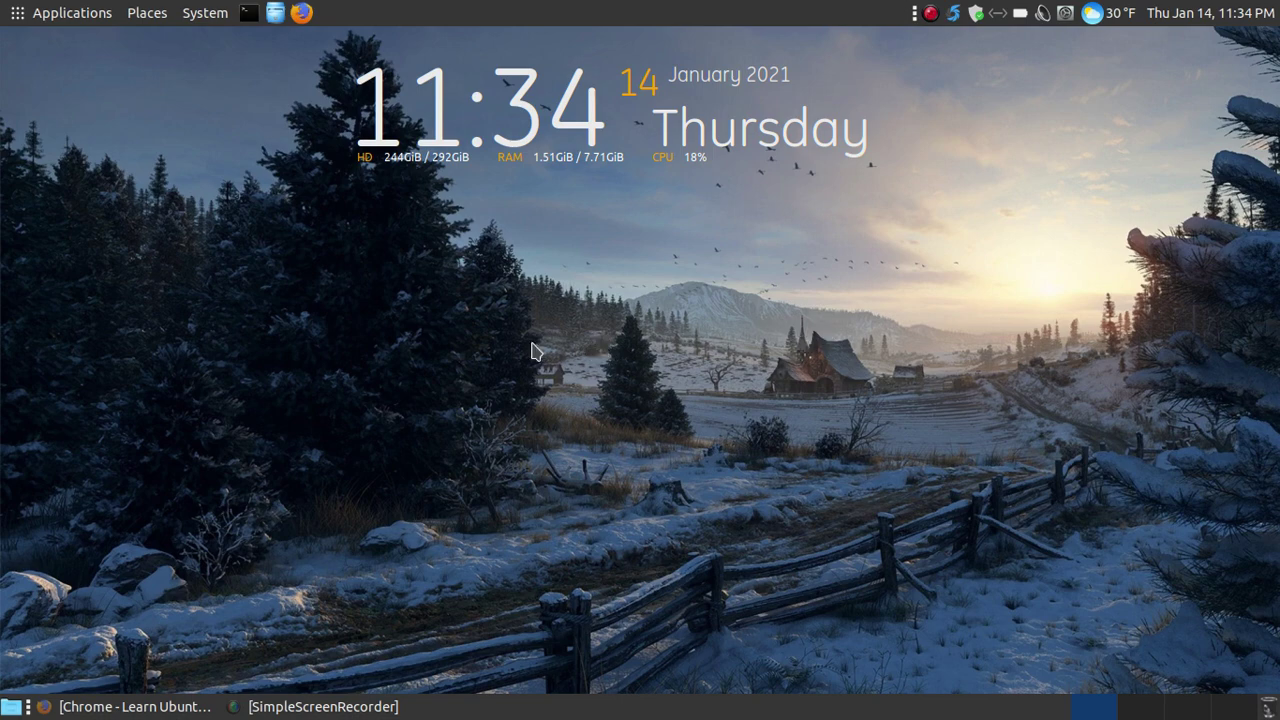
# Return to the Chrome tutorial in Firefox and scroll down to the Browser Market Share Worldwide chart.
pyautogui.click(135, 707)
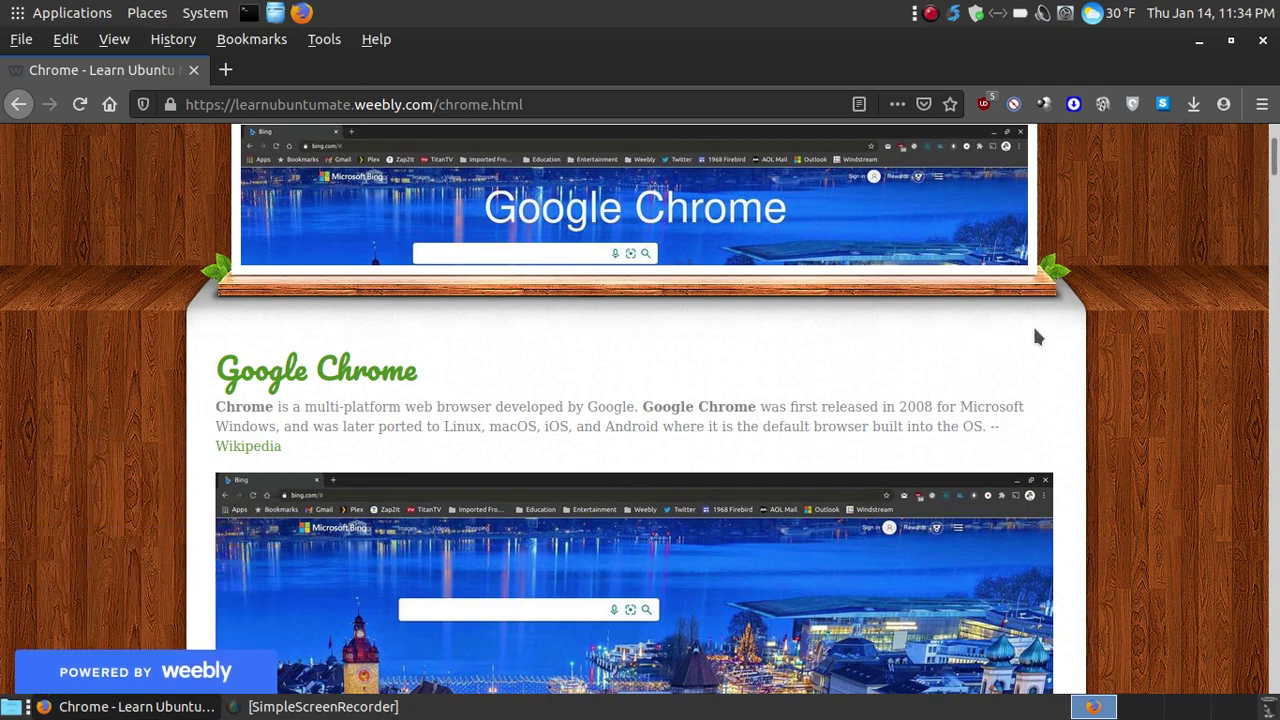
pyautogui.scroll(-3, 1037, 337)
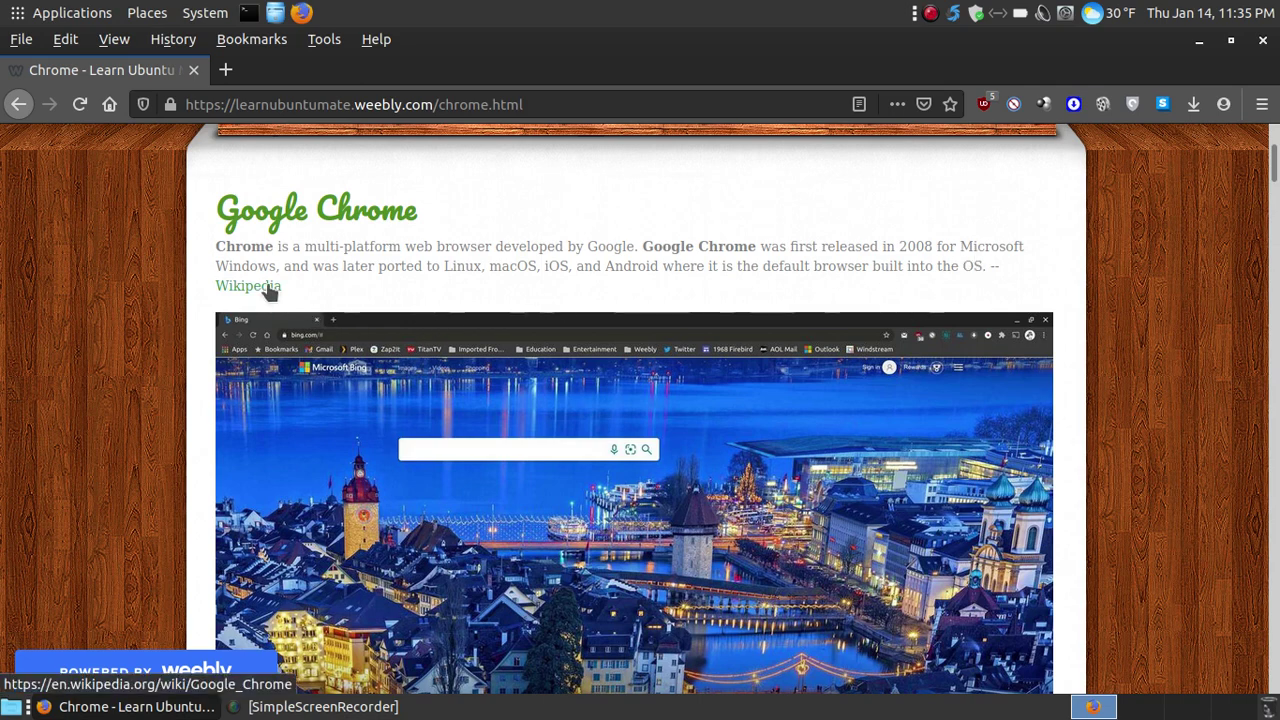
pyautogui.scroll(-5, 1248, 334)
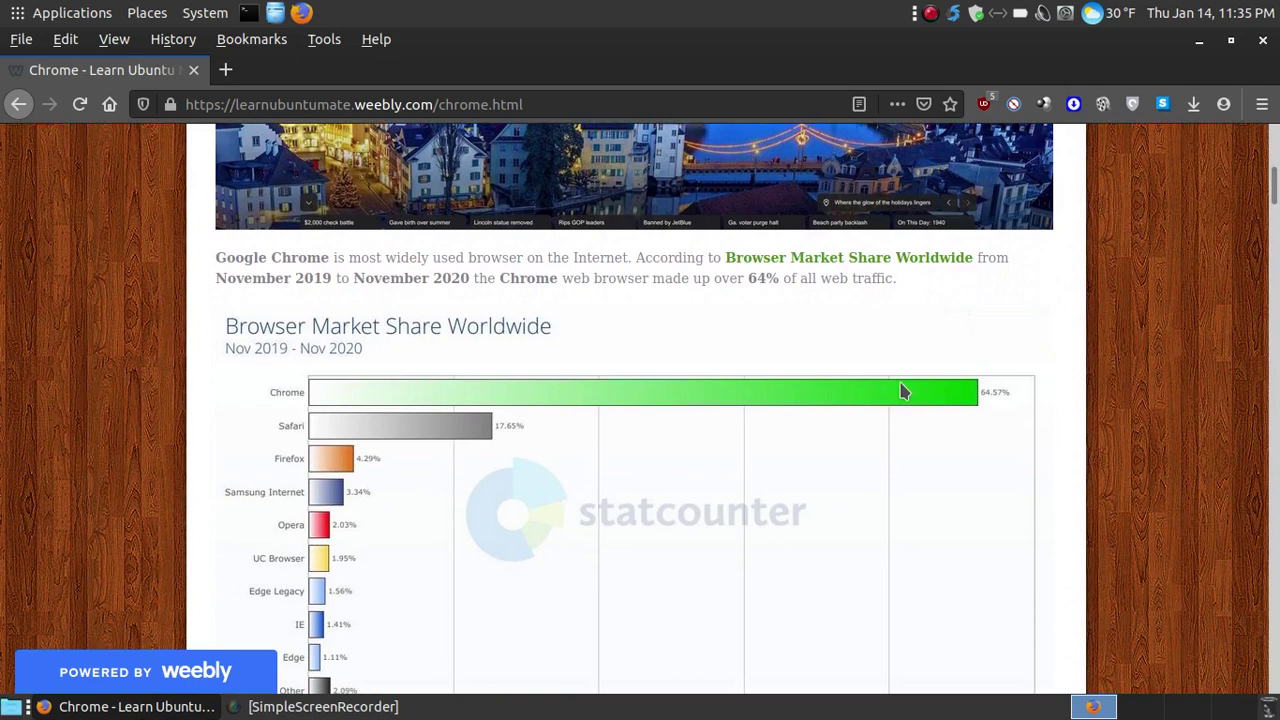
pyautogui.scroll(-1, 903, 391)
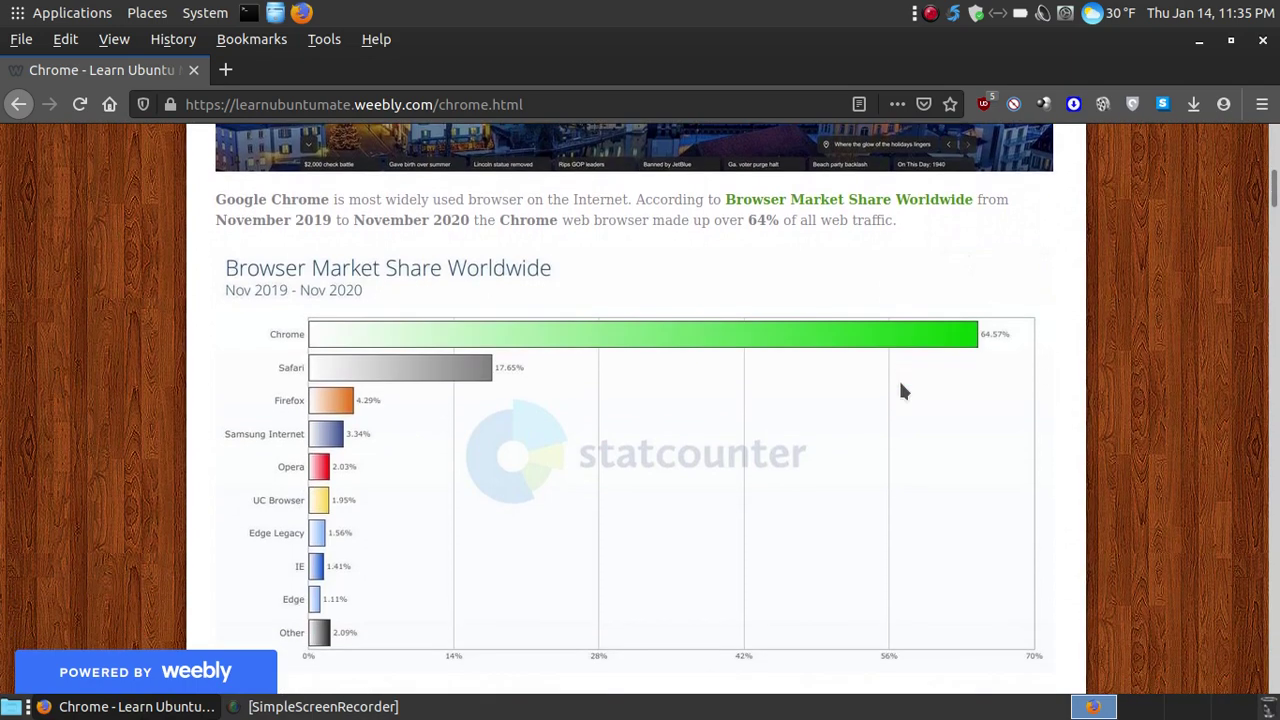
# Open the statcounter Browser Market Share Worldwide page in a new tab and scroll through its Nov 2019–Nov 2020 chart.
pyautogui.click(870, 204)
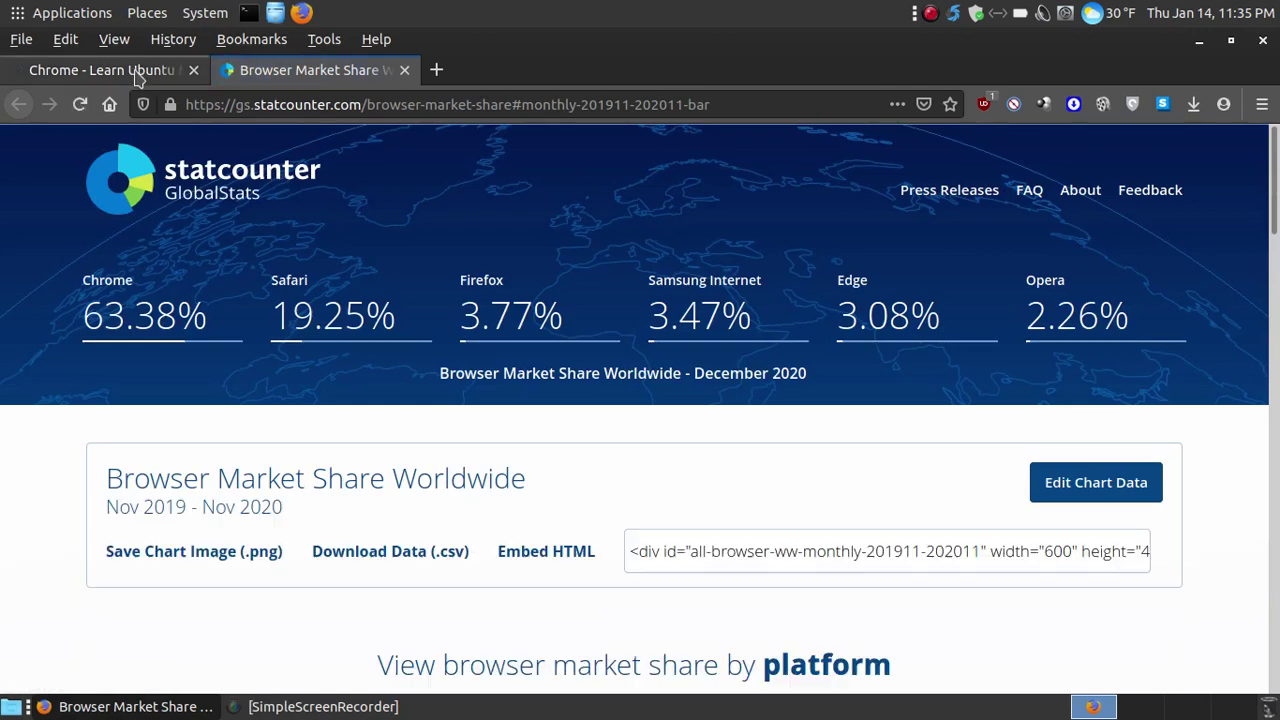
pyautogui.click(136, 70)
pyautogui.click(322, 72)
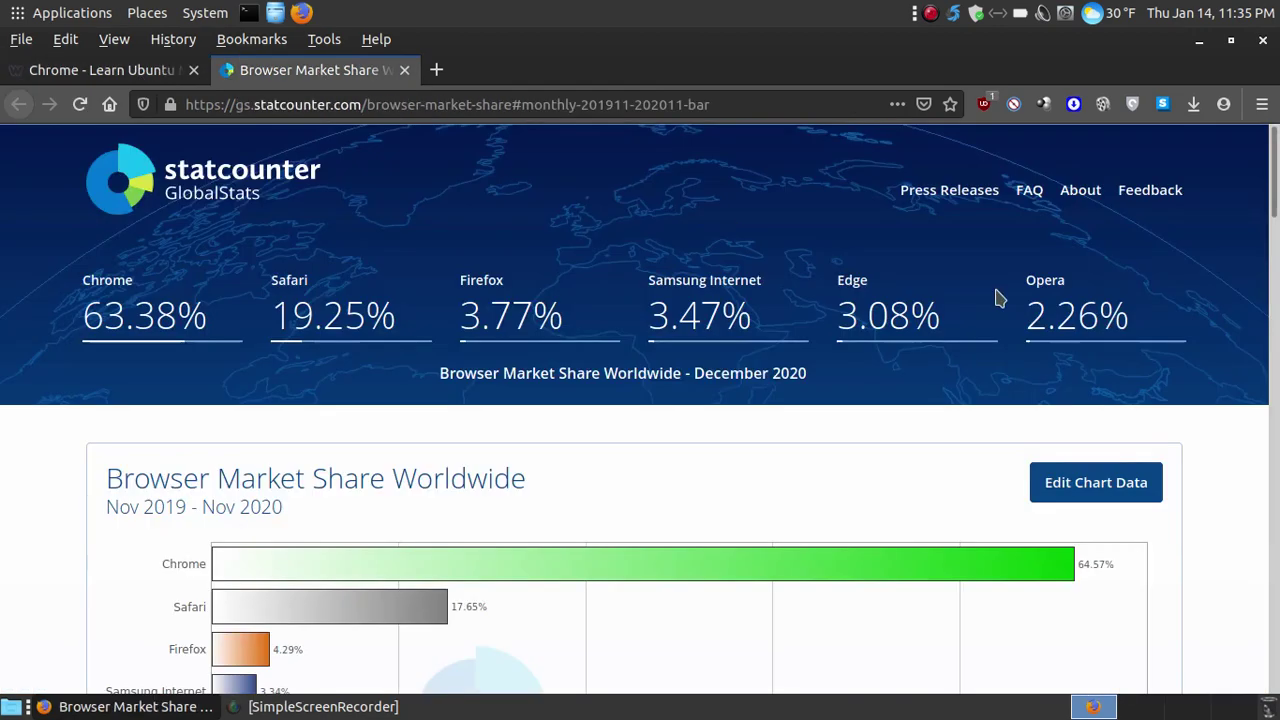
pyautogui.scroll(-5, 1277, 190)
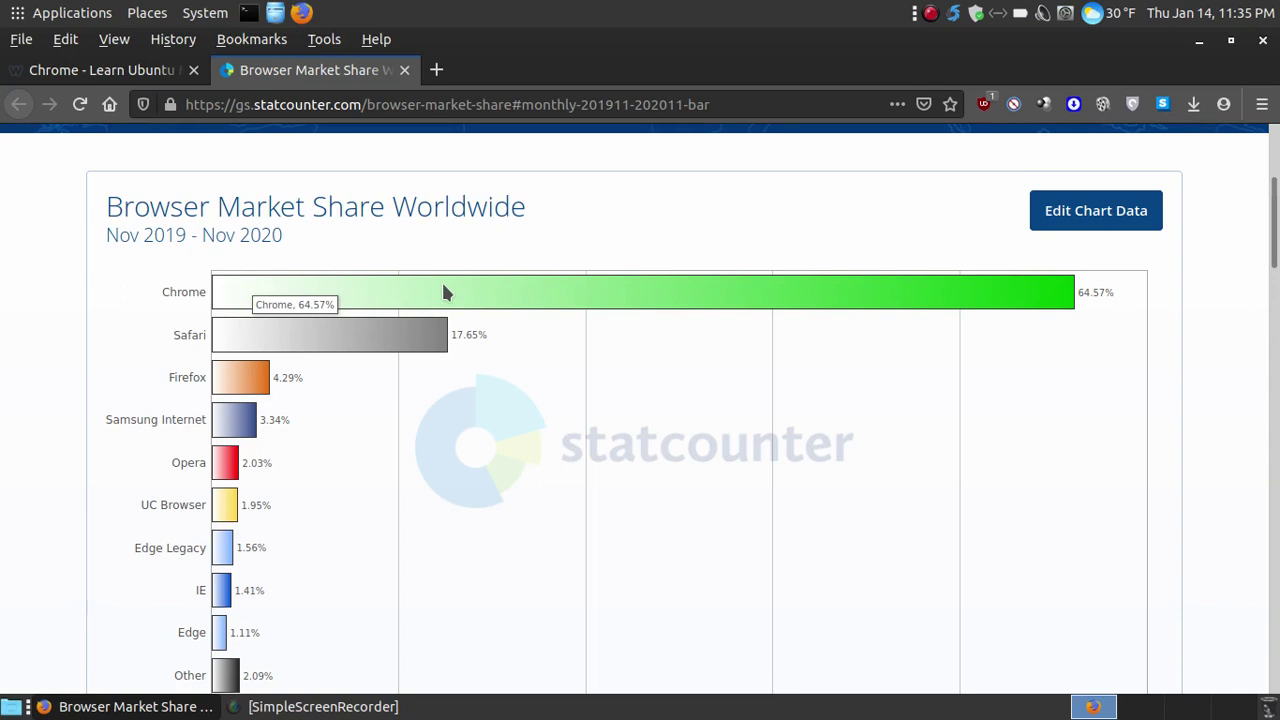
pyautogui.scroll(-2, 1276, 235)
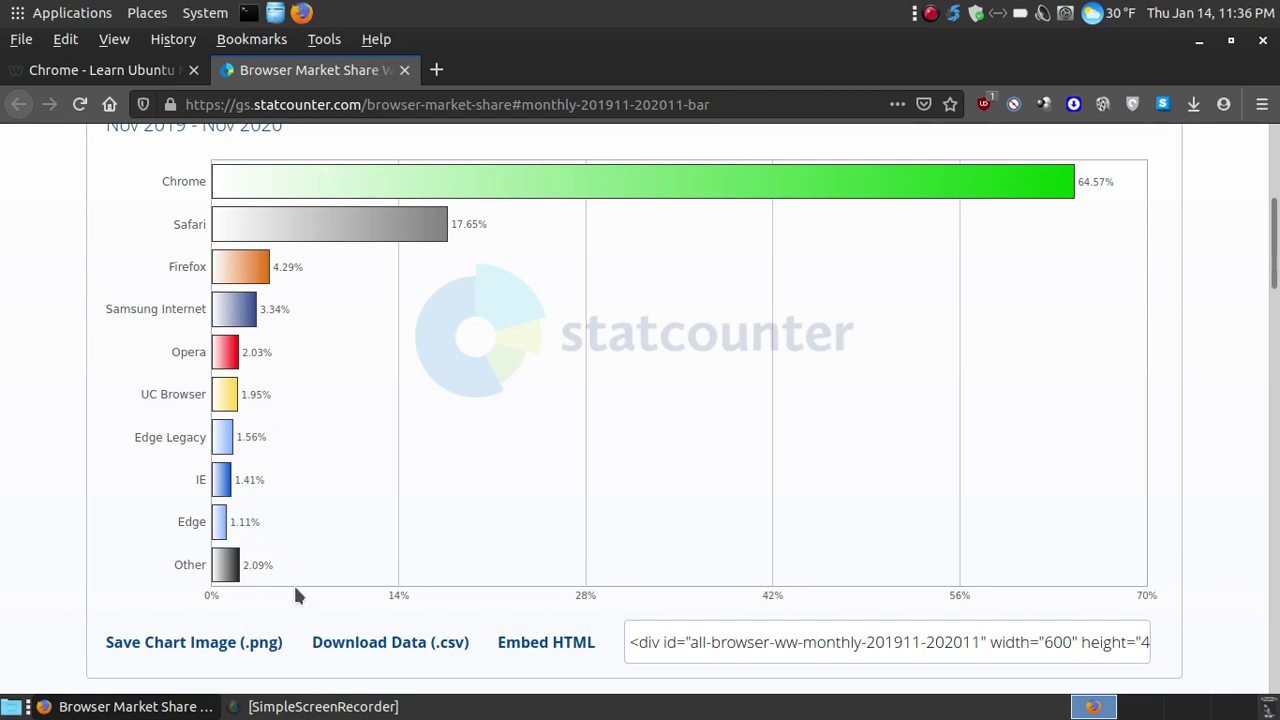
# Close the statcounter tab and scroll the tutorial down to 'How to Install Chrome'.
pyautogui.click(404, 70)
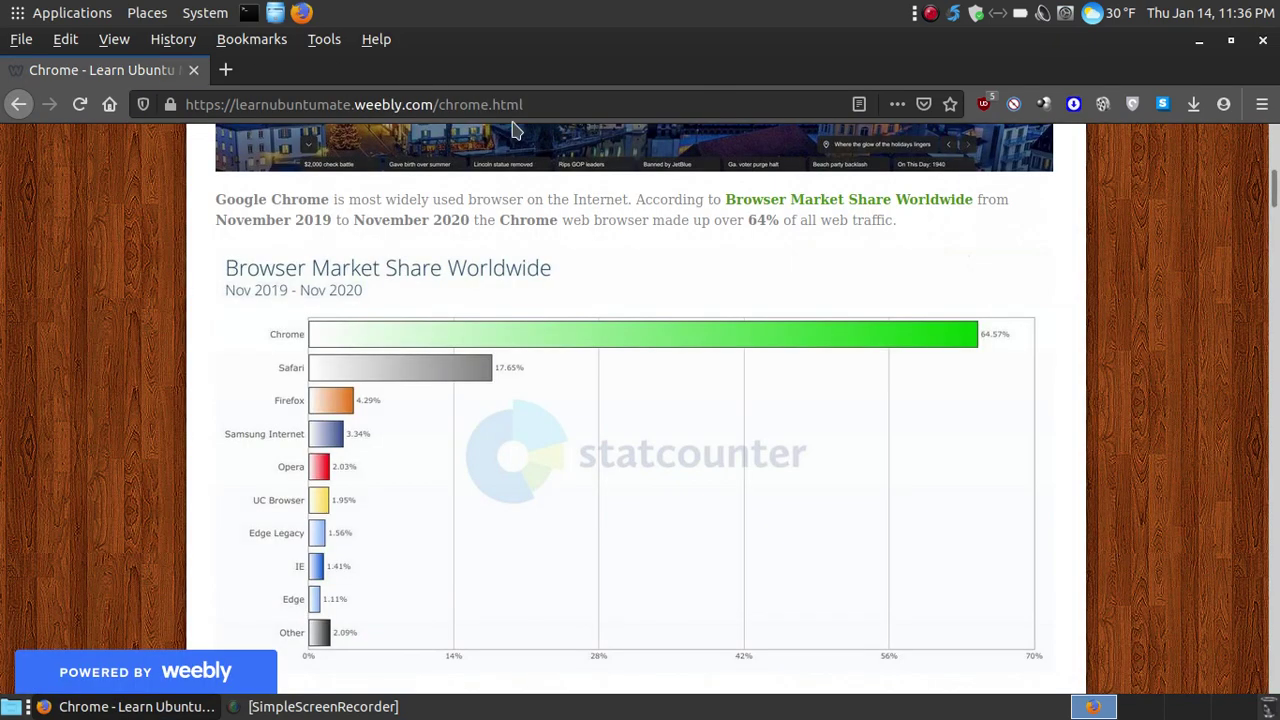
pyautogui.scroll(-5, 1000, 445)
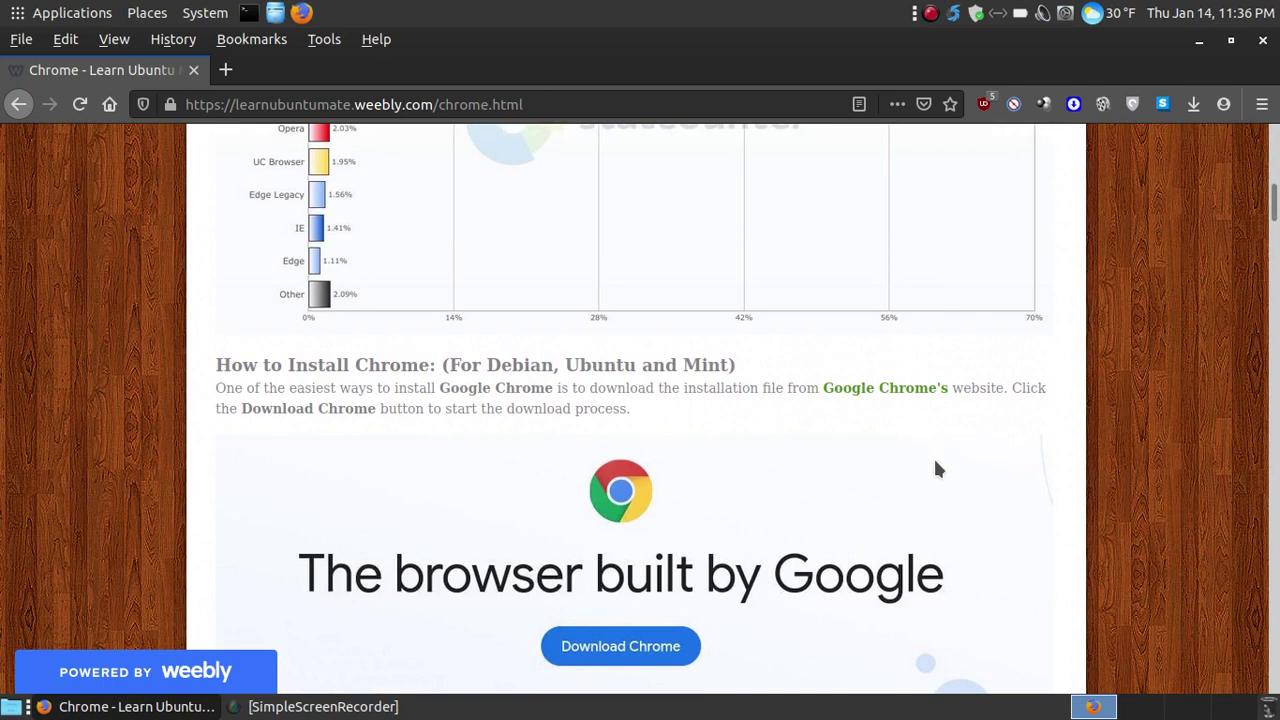
pyautogui.scroll(-3, 937, 468)
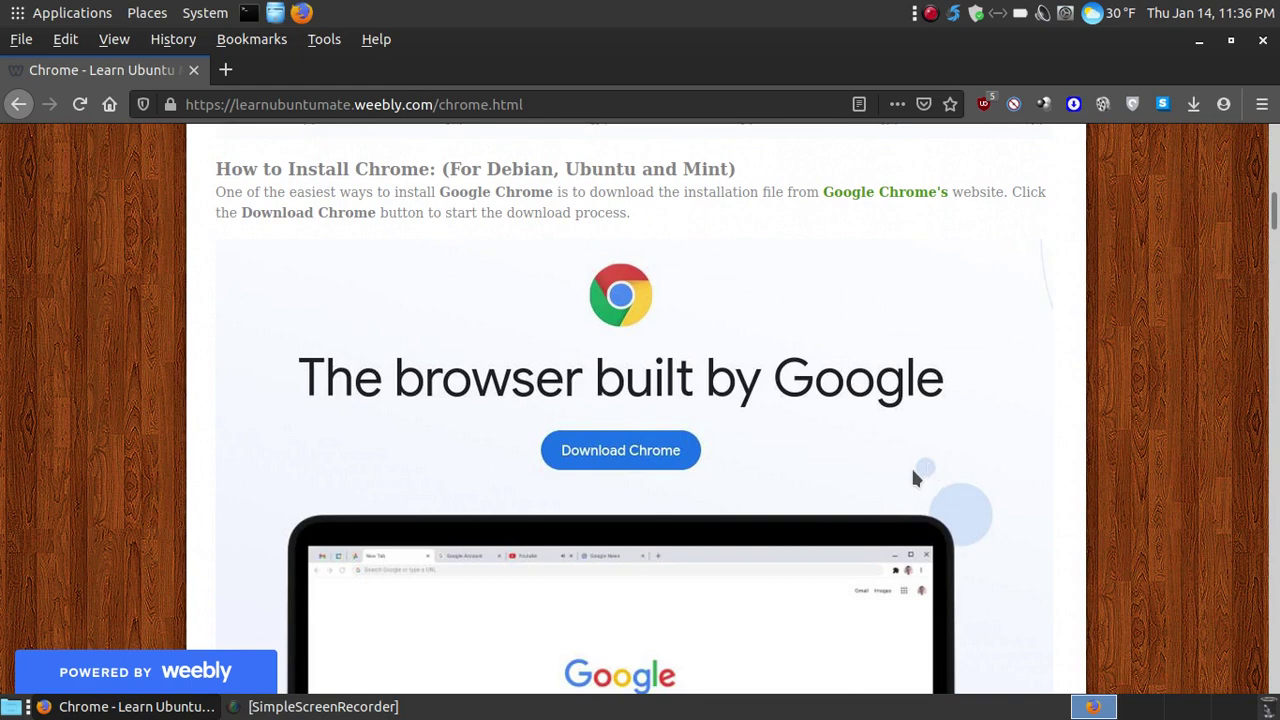
# Open Google Chrome's website in a new tab, then scroll the tutorial to the Get Chrome for Linux instructions.
pyautogui.click(909, 195)
pyautogui.click(129, 70)
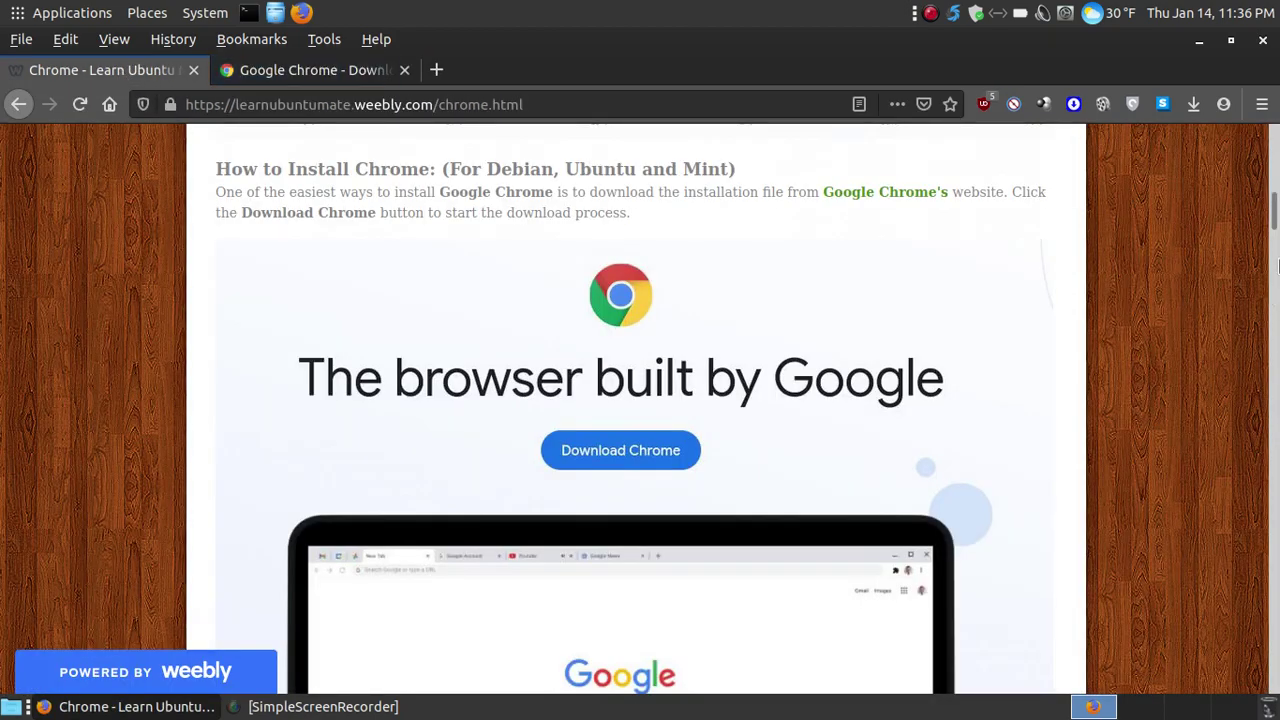
pyautogui.scroll(-3, 1277, 218)
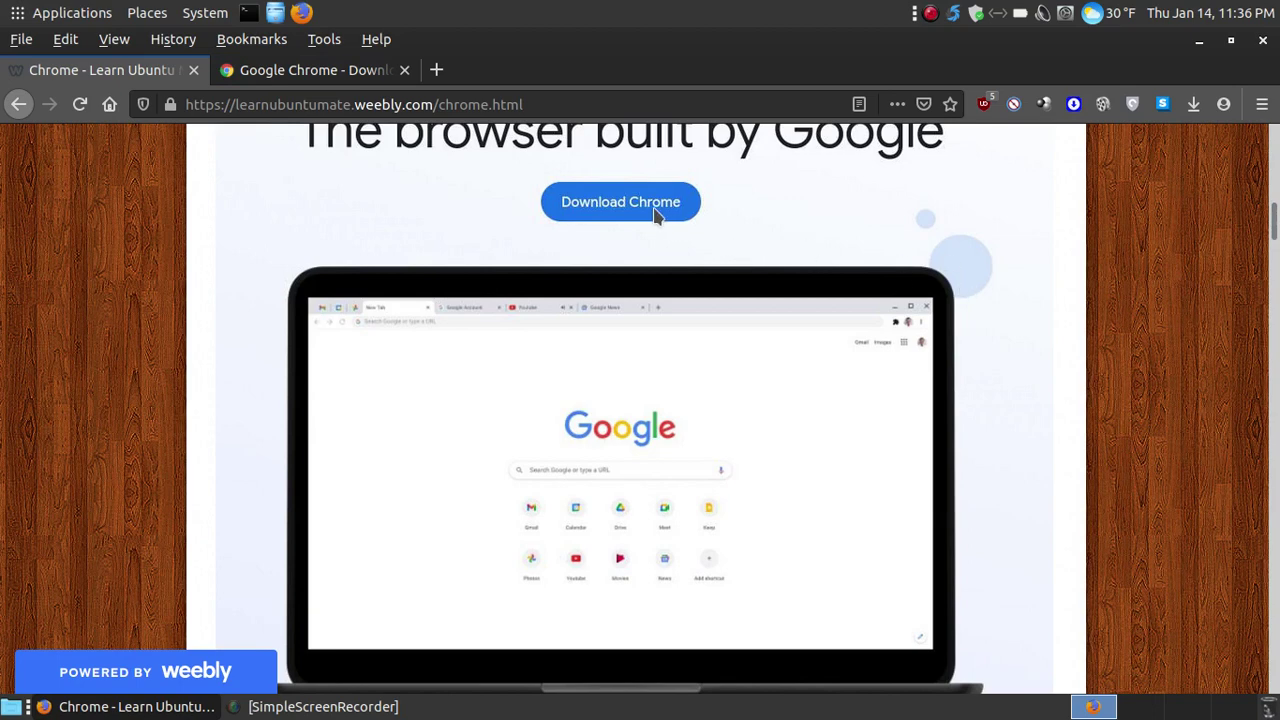
pyautogui.scroll(-8, 655, 215)
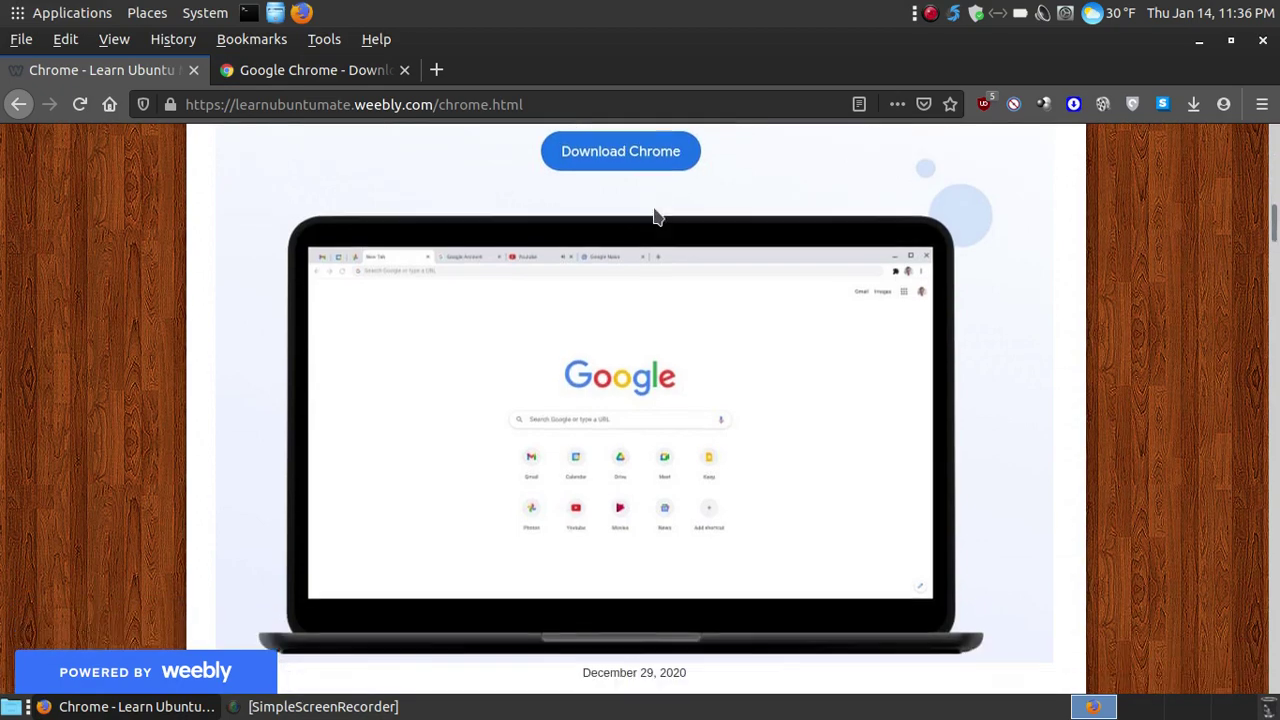
pyautogui.scroll(-4, 655, 215)
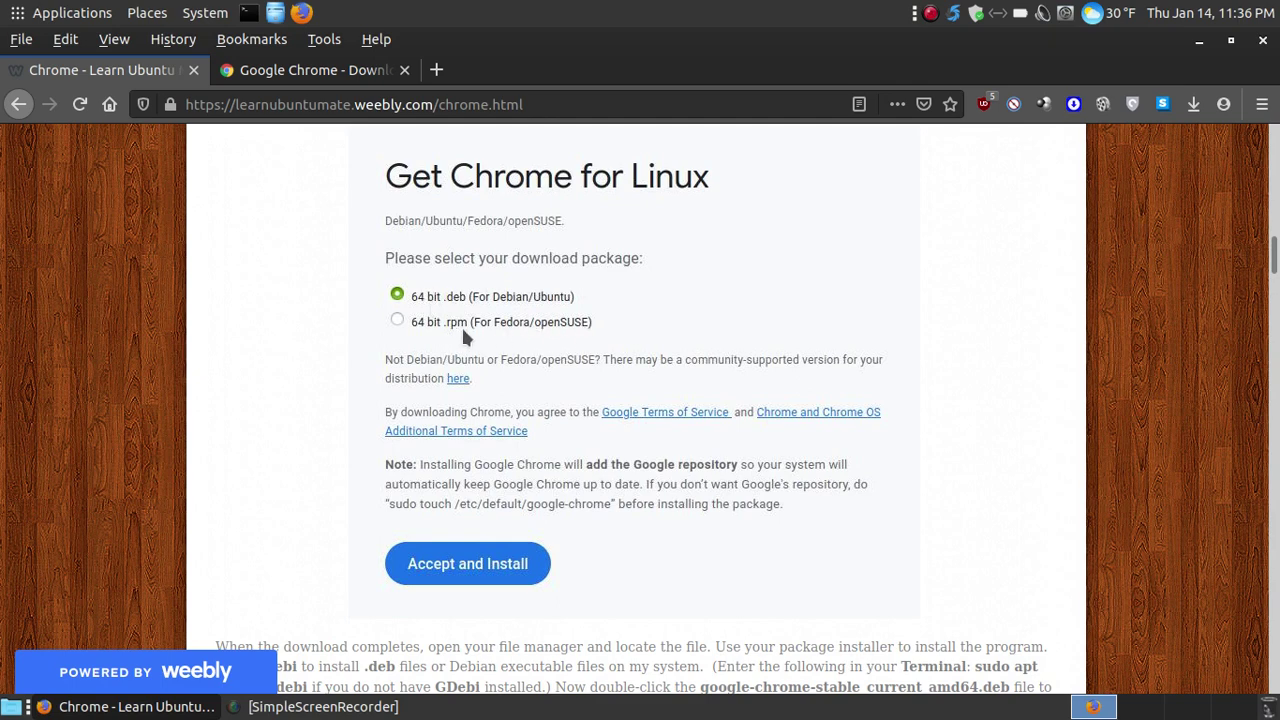
pyautogui.scroll(-4, 818, 496)
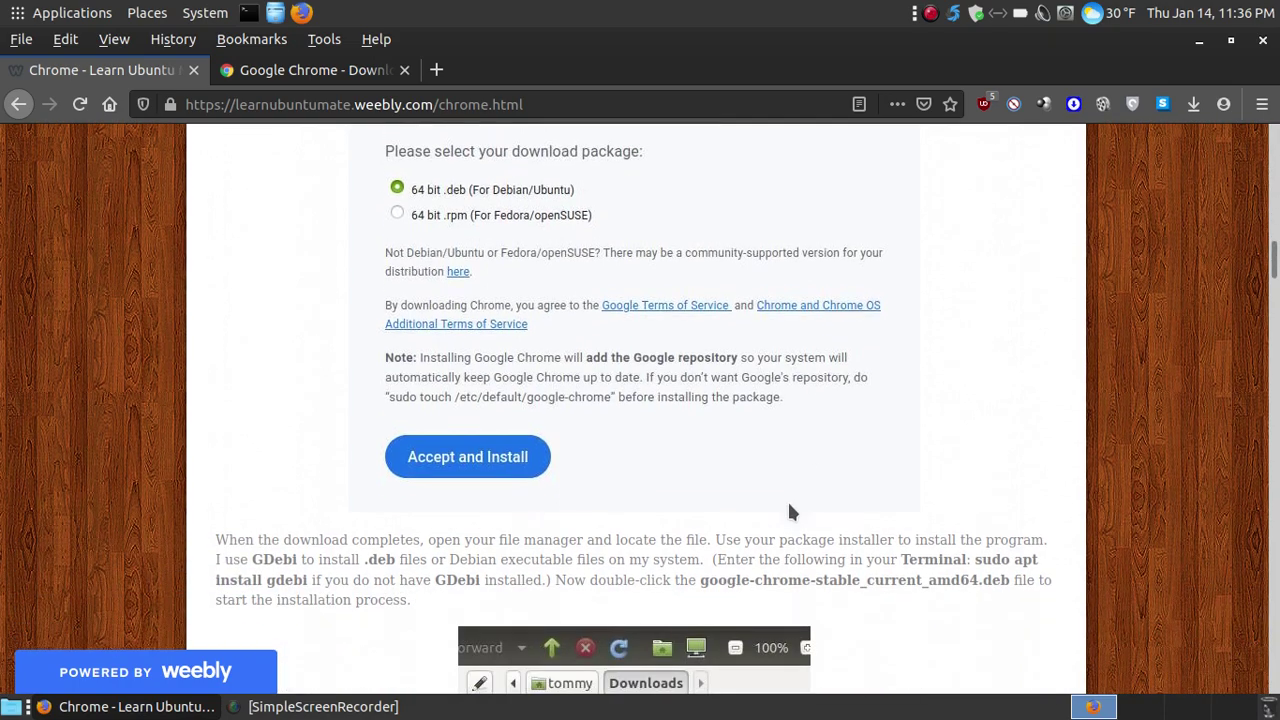
pyautogui.scroll(-6, 1097, 490)
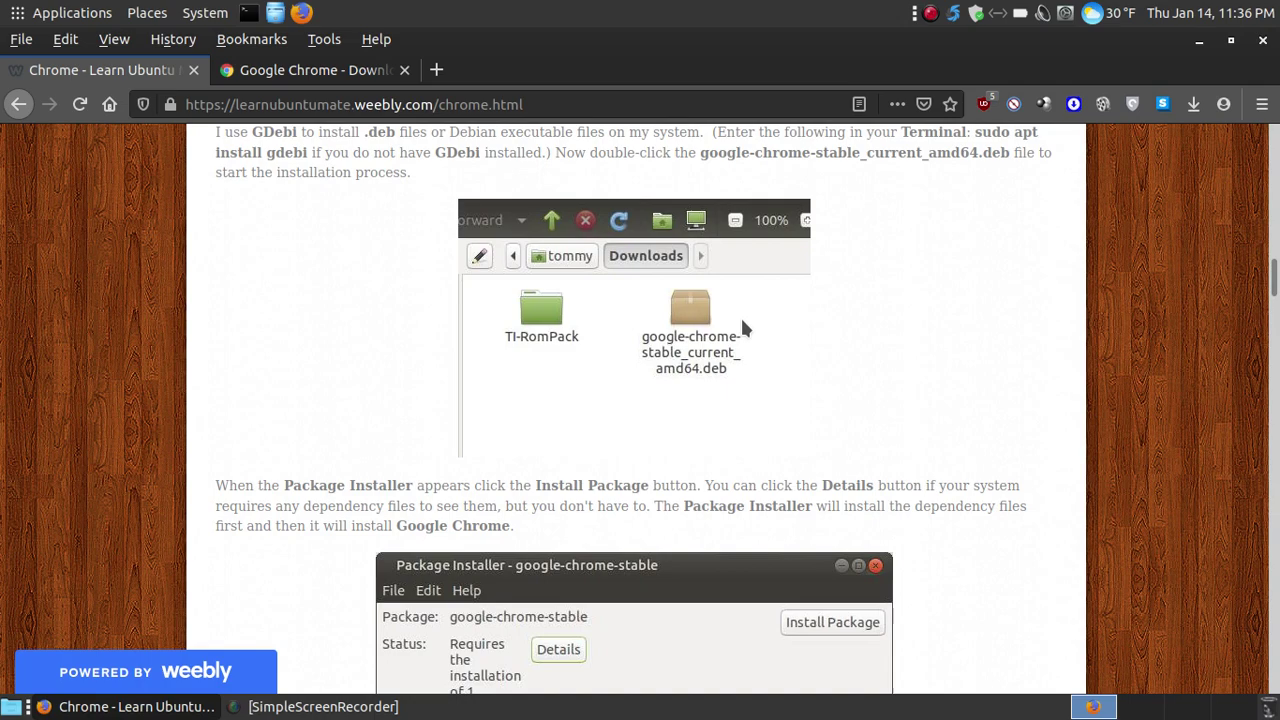
pyautogui.scroll(-5, 740, 314)
pyautogui.scroll(-1, 741, 320)
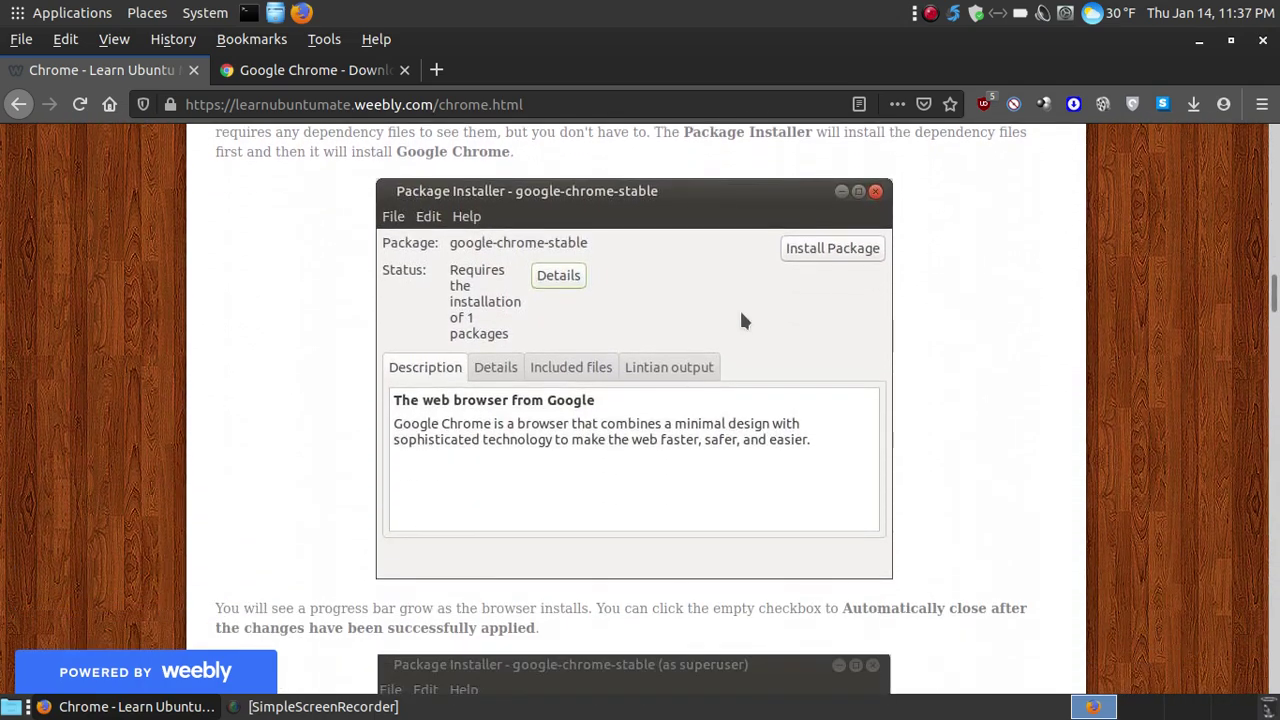
pyautogui.scroll(1, 741, 320)
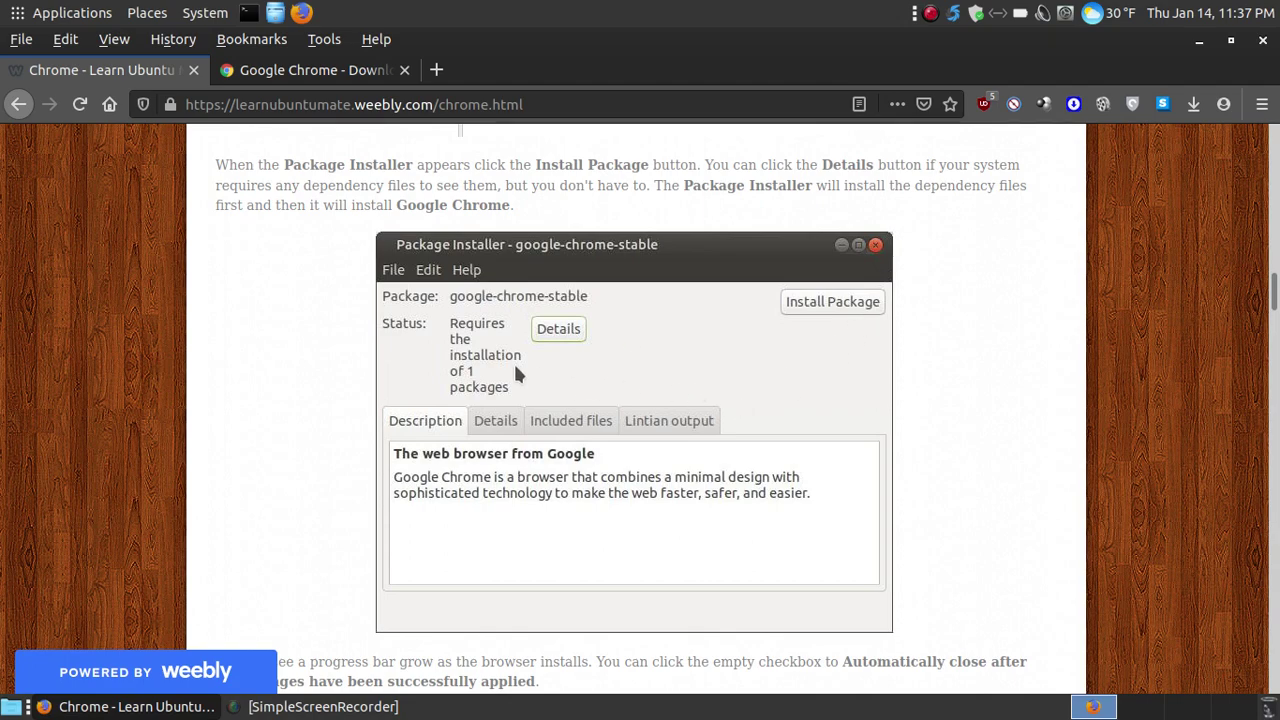
pyautogui.scroll(-9, 866, 345)
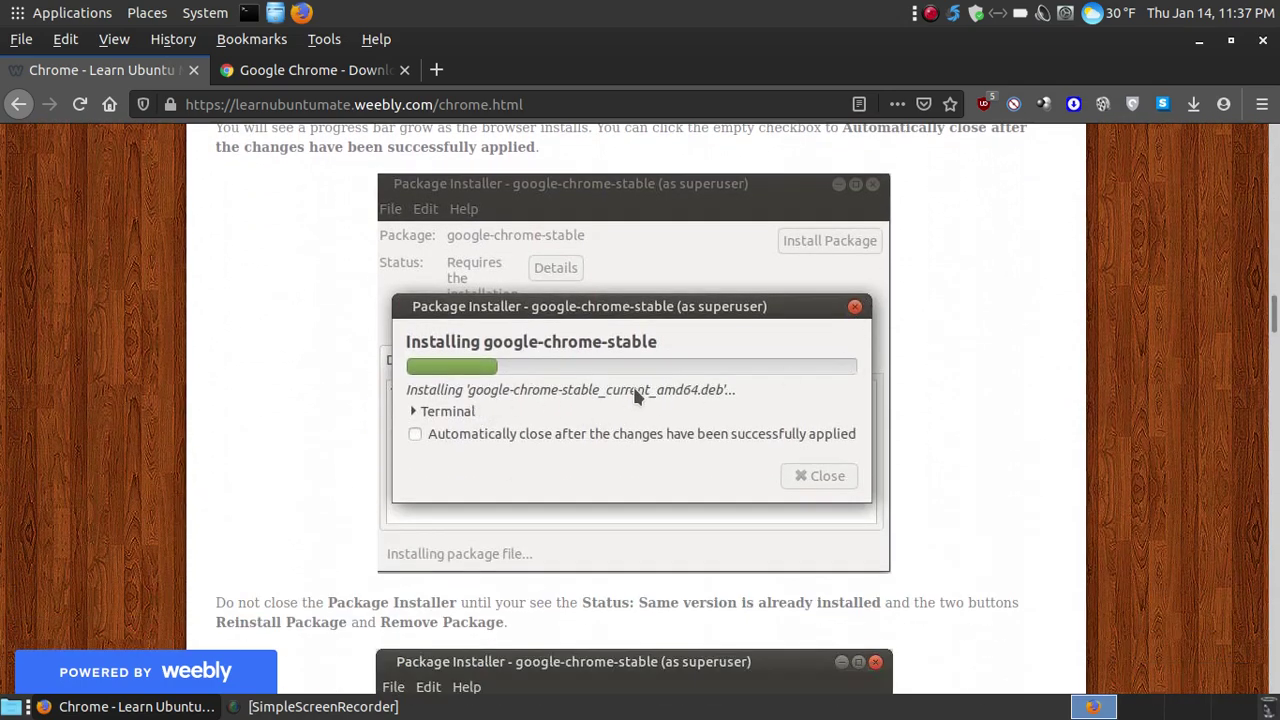
pyautogui.scroll(-4, 708, 401)
pyautogui.scroll(-4, 703, 428)
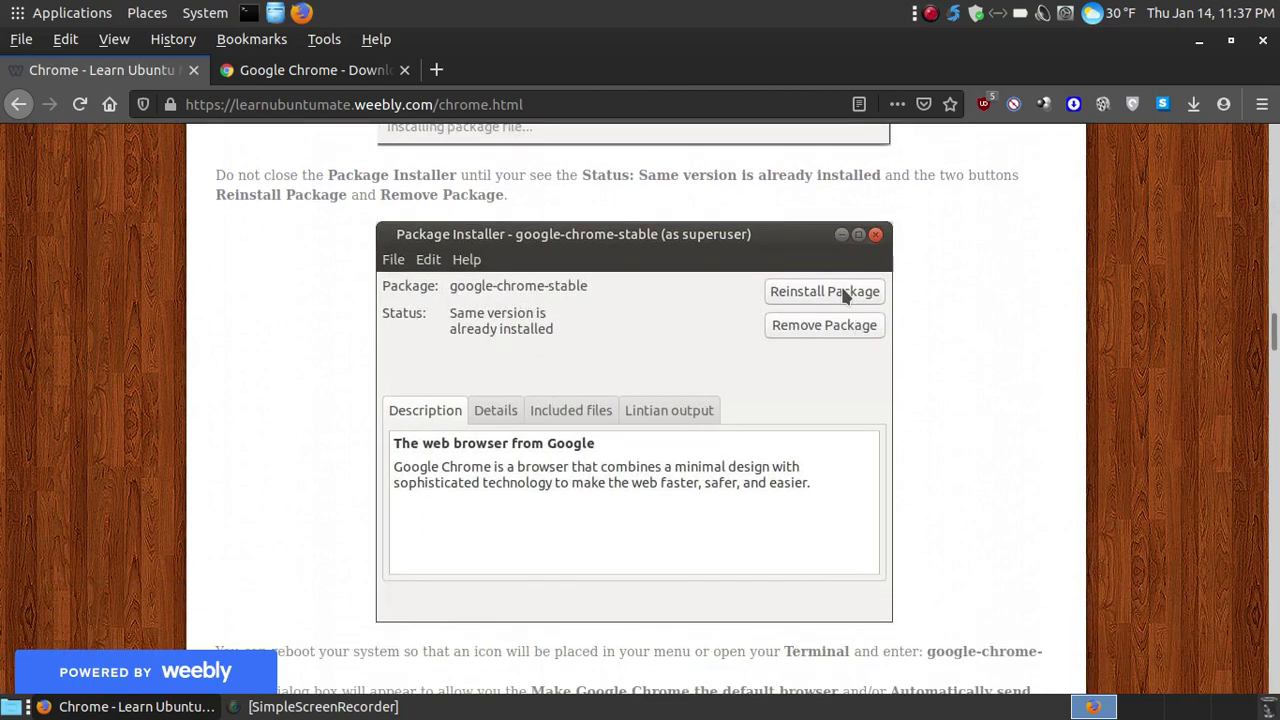
pyautogui.scroll(-9, 806, 350)
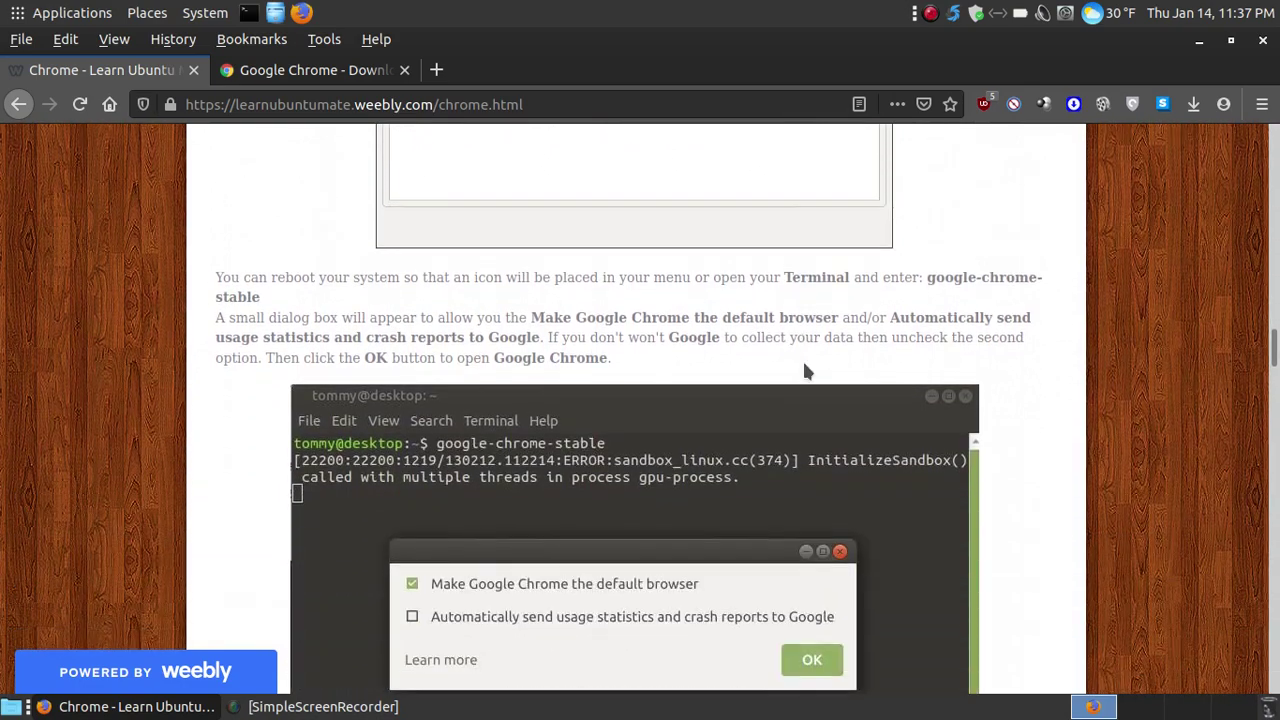
pyautogui.scroll(-3, 806, 370)
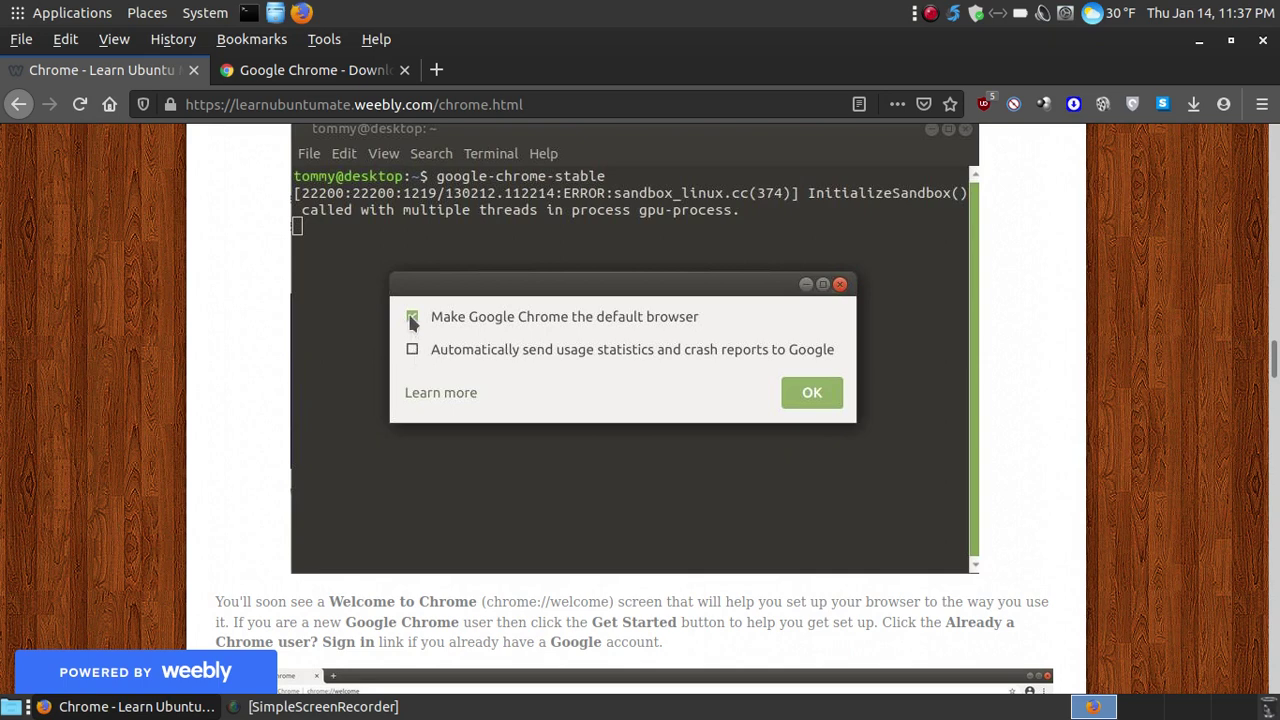
pyautogui.scroll(-3, 1110, 412)
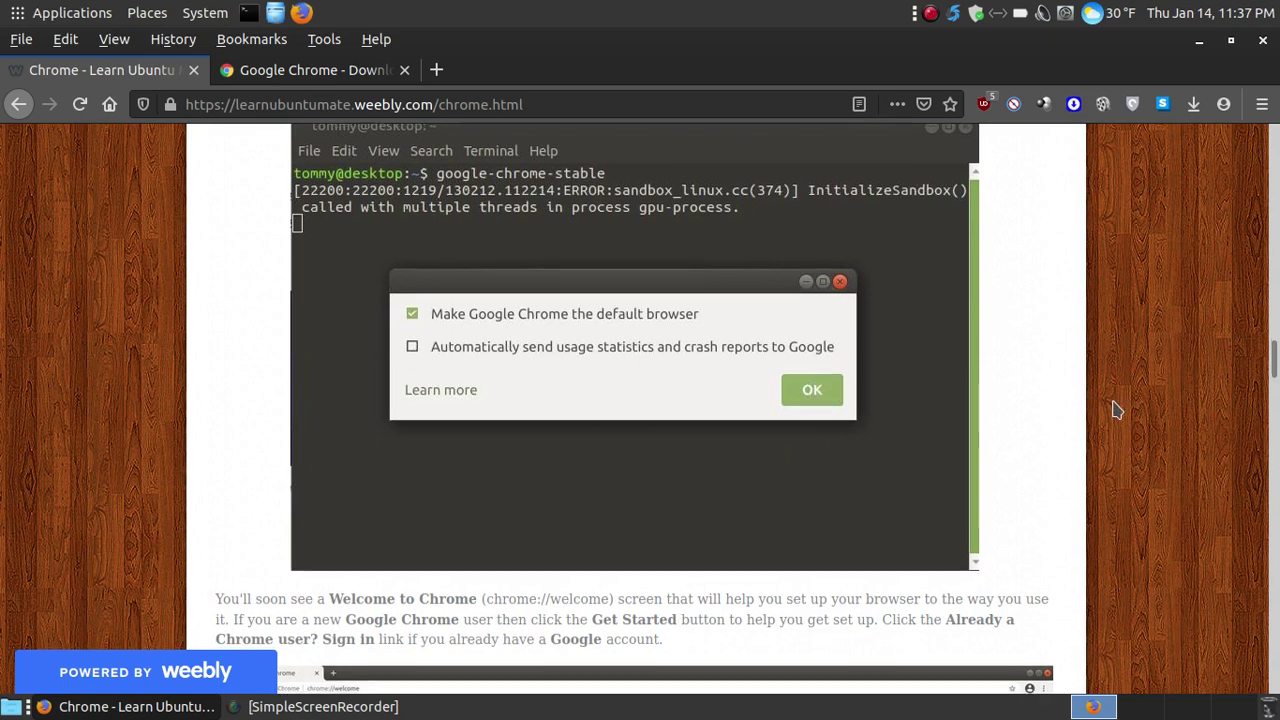
pyautogui.scroll(-5, 1098, 418)
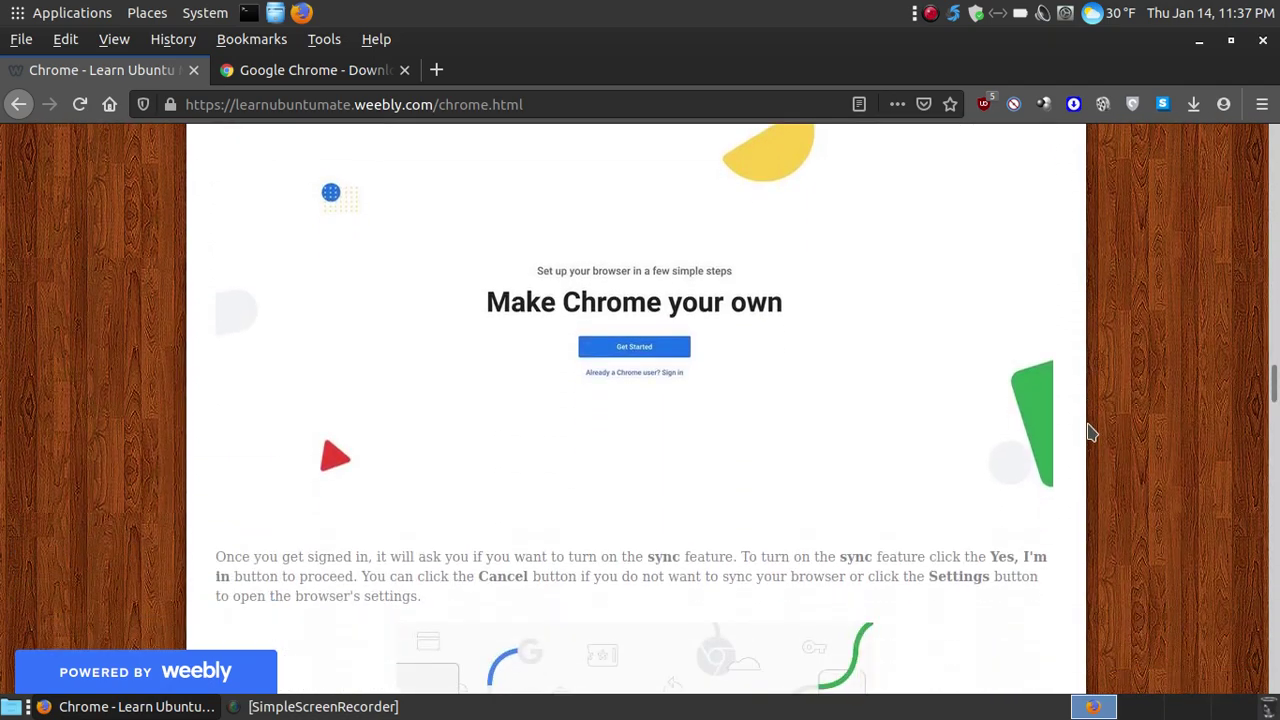
pyautogui.scroll(2, 1086, 428)
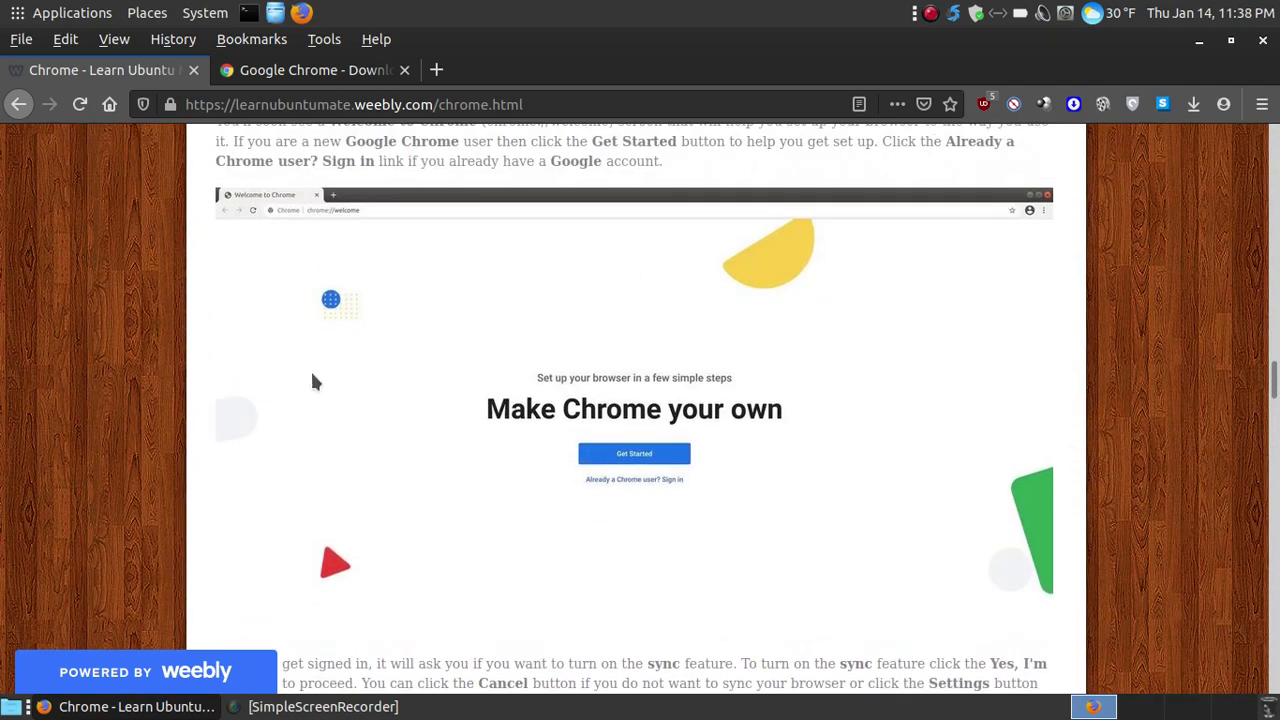
pyautogui.scroll(-2, 660, 362)
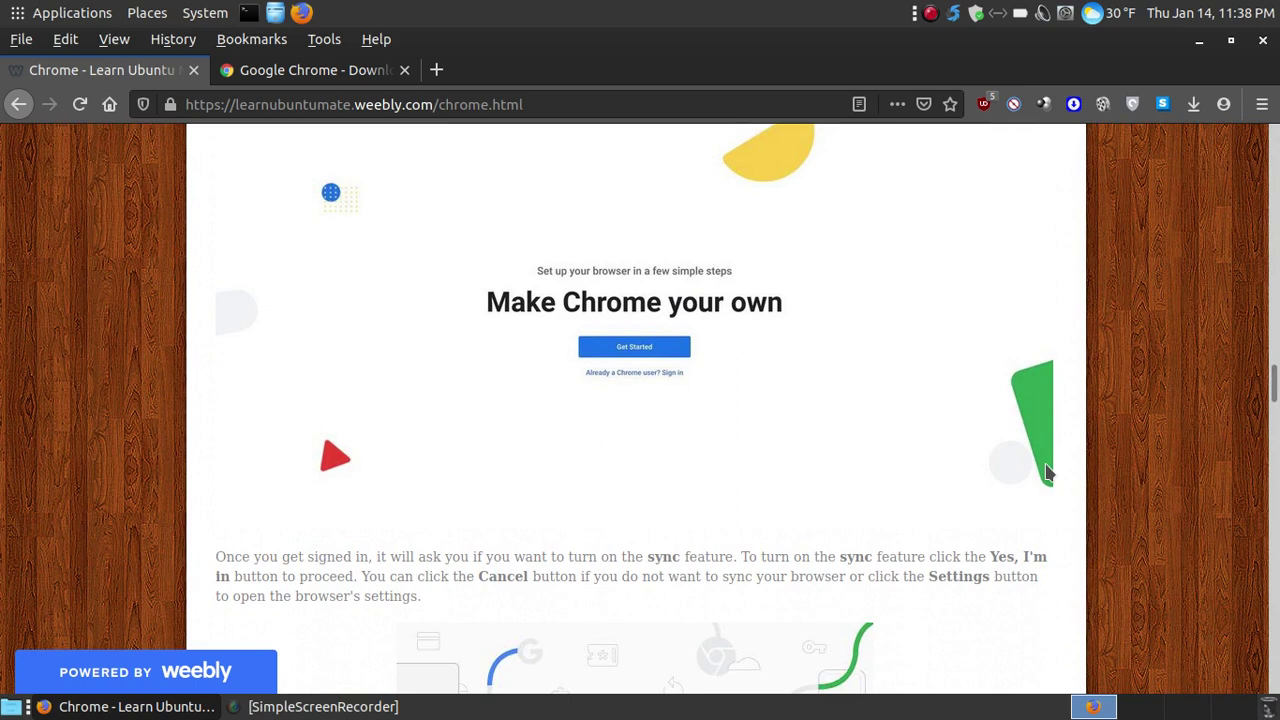
pyautogui.scroll(-1, 1048, 471)
pyautogui.scroll(-1, 1048, 471)
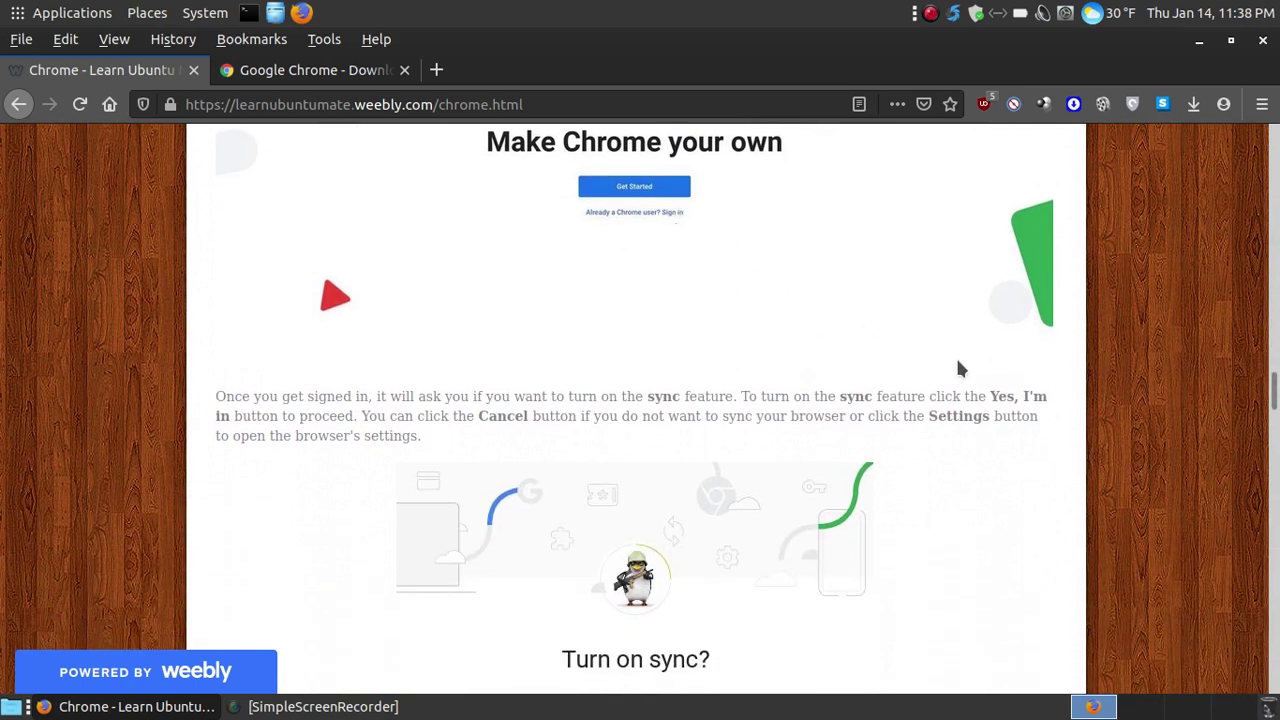
pyautogui.scroll(-3, 954, 343)
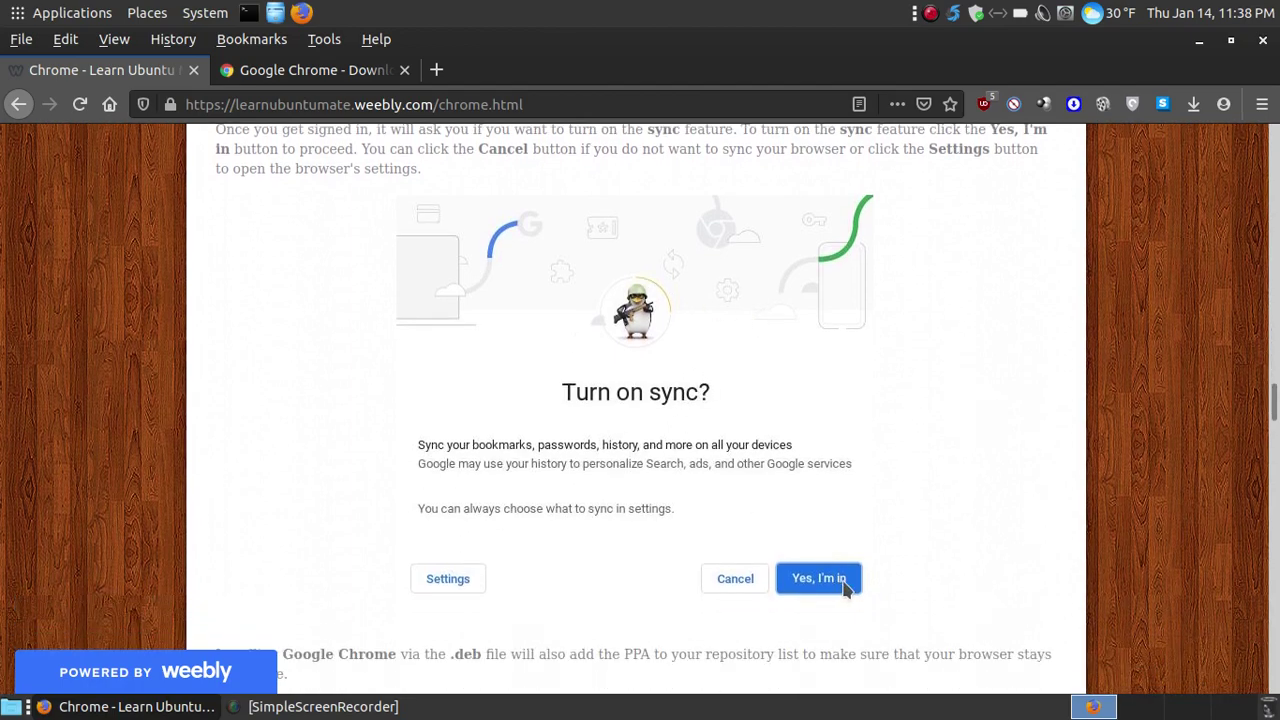
pyautogui.scroll(-3, 852, 580)
pyautogui.scroll(-3, 856, 580)
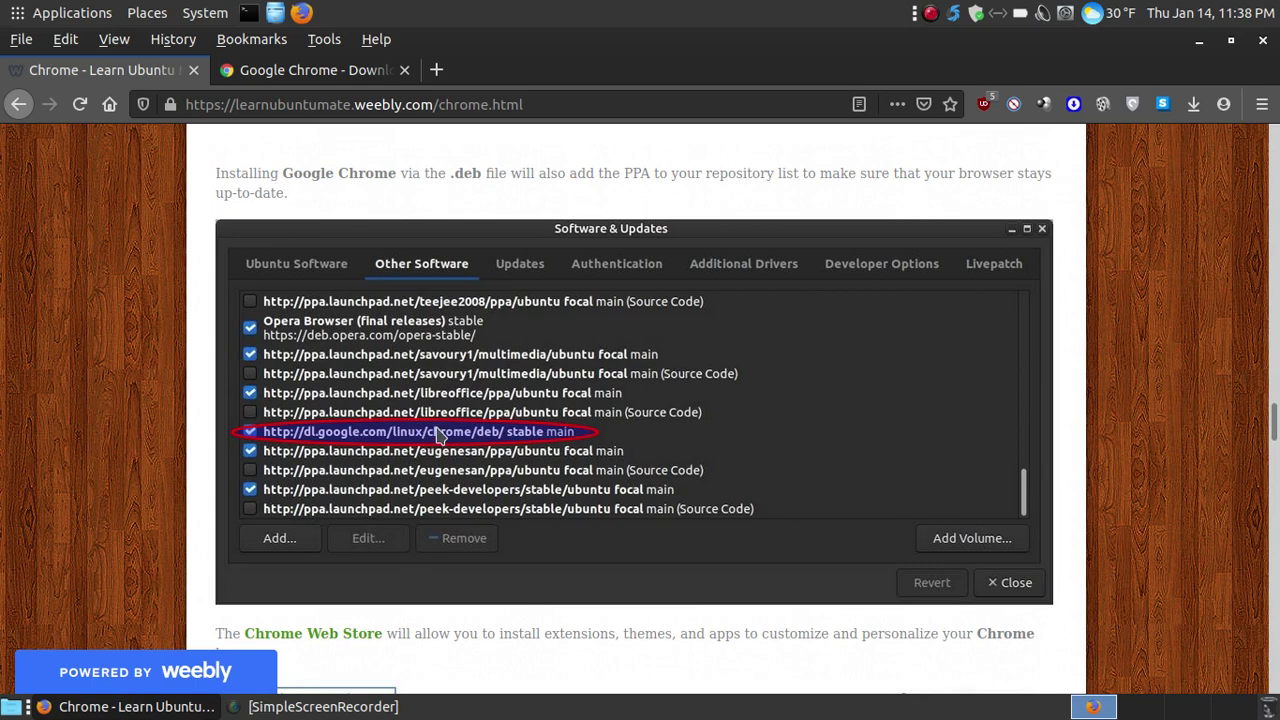
pyautogui.scroll(-3, 491, 414)
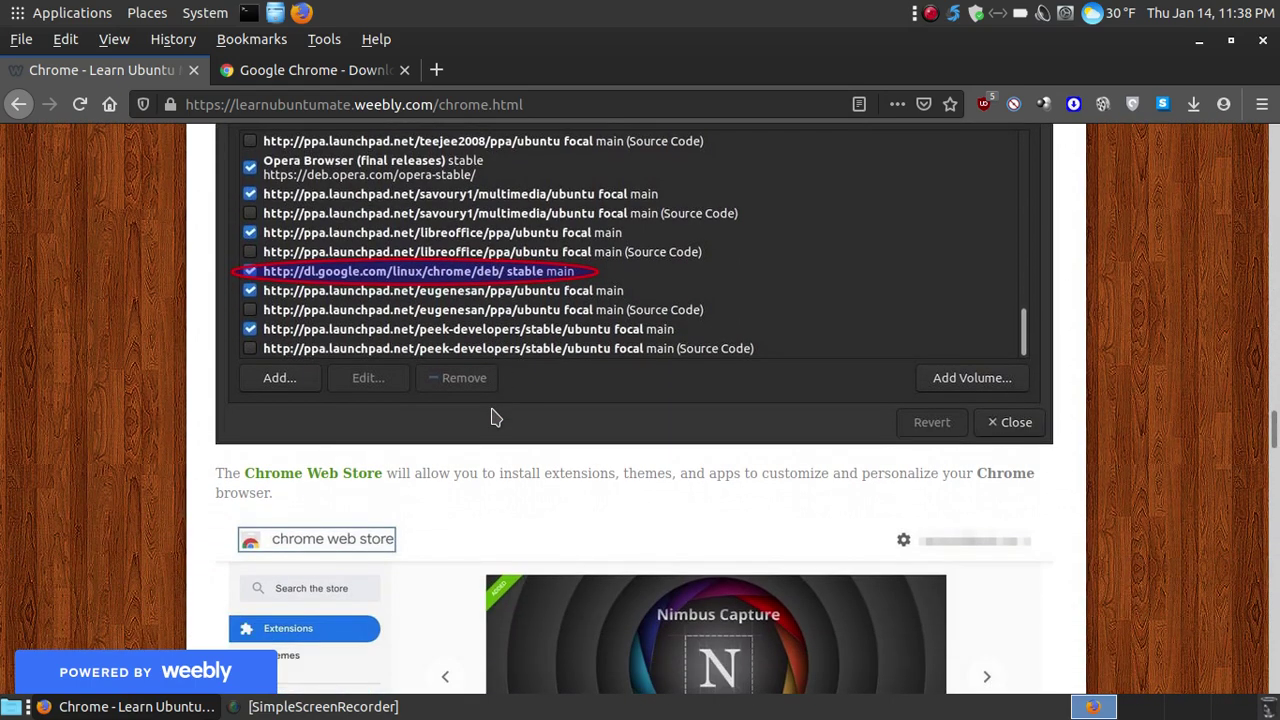
pyautogui.scroll(-2, 493, 417)
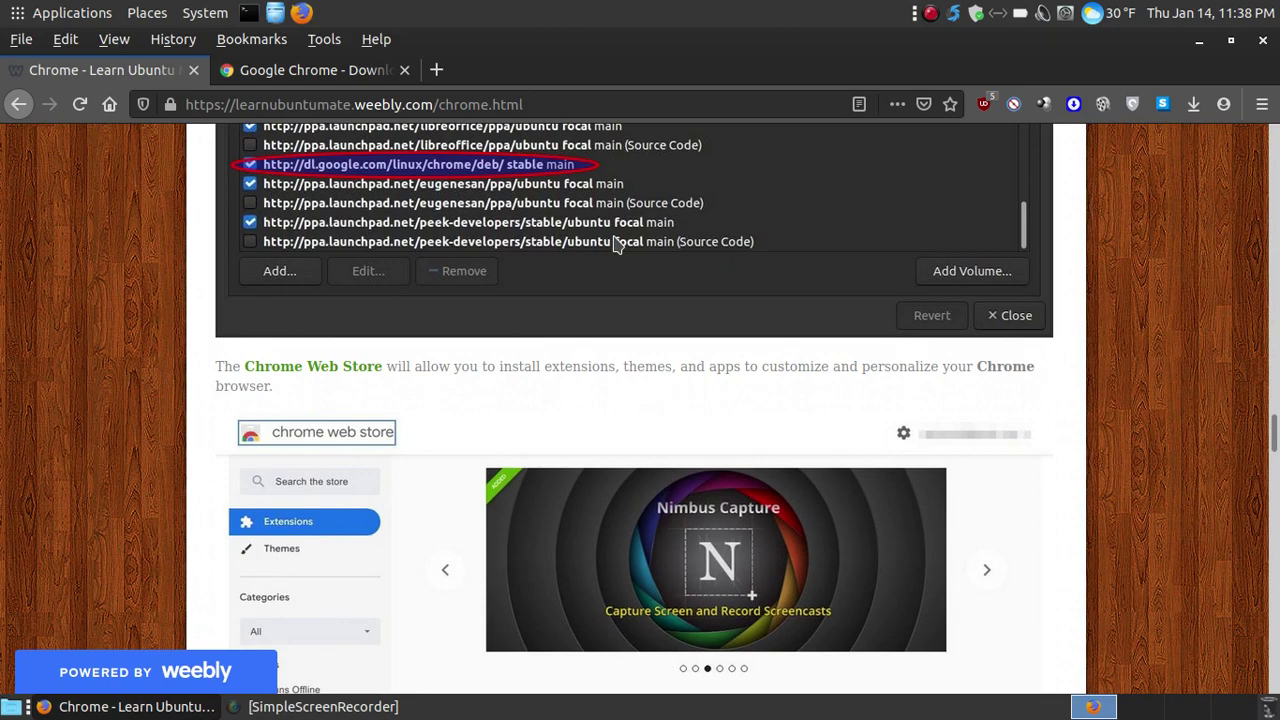
pyautogui.scroll(-4, 677, 306)
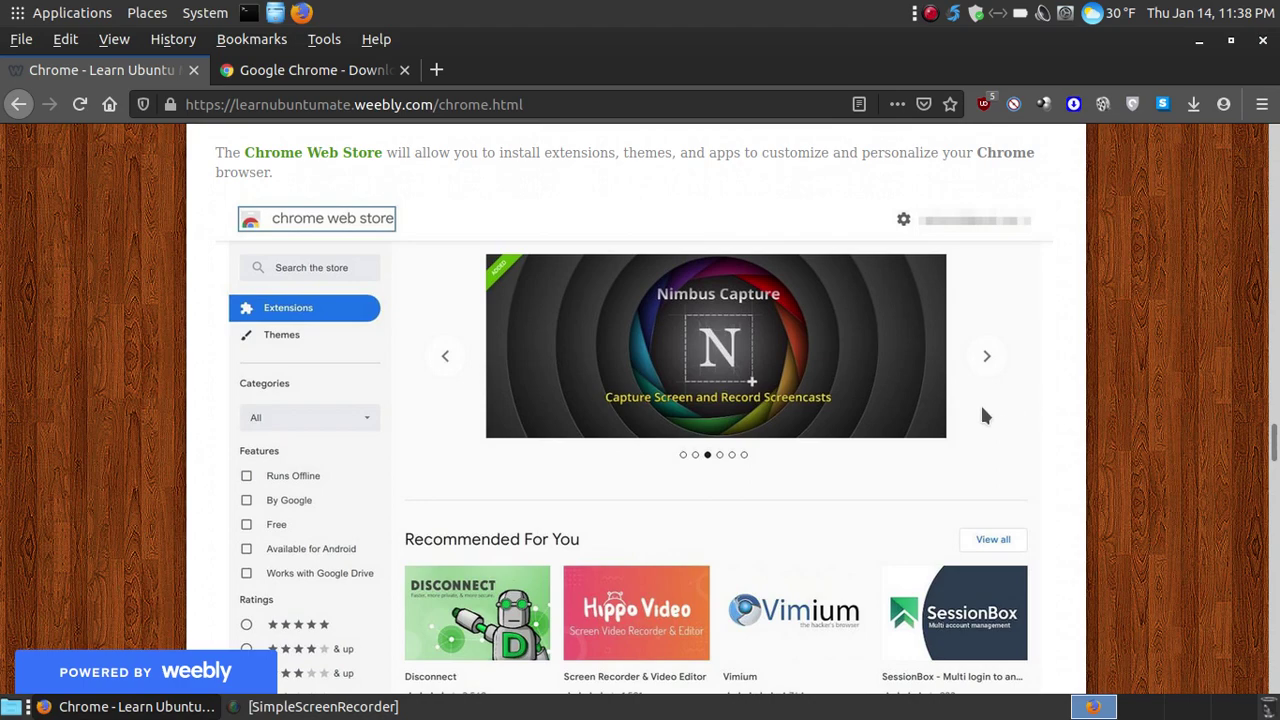
pyautogui.scroll(-1, 981, 405)
pyautogui.scroll(1, 983, 415)
pyautogui.scroll(-1, 976, 410)
pyautogui.scroll(1, 953, 400)
pyautogui.scroll(1, 953, 400)
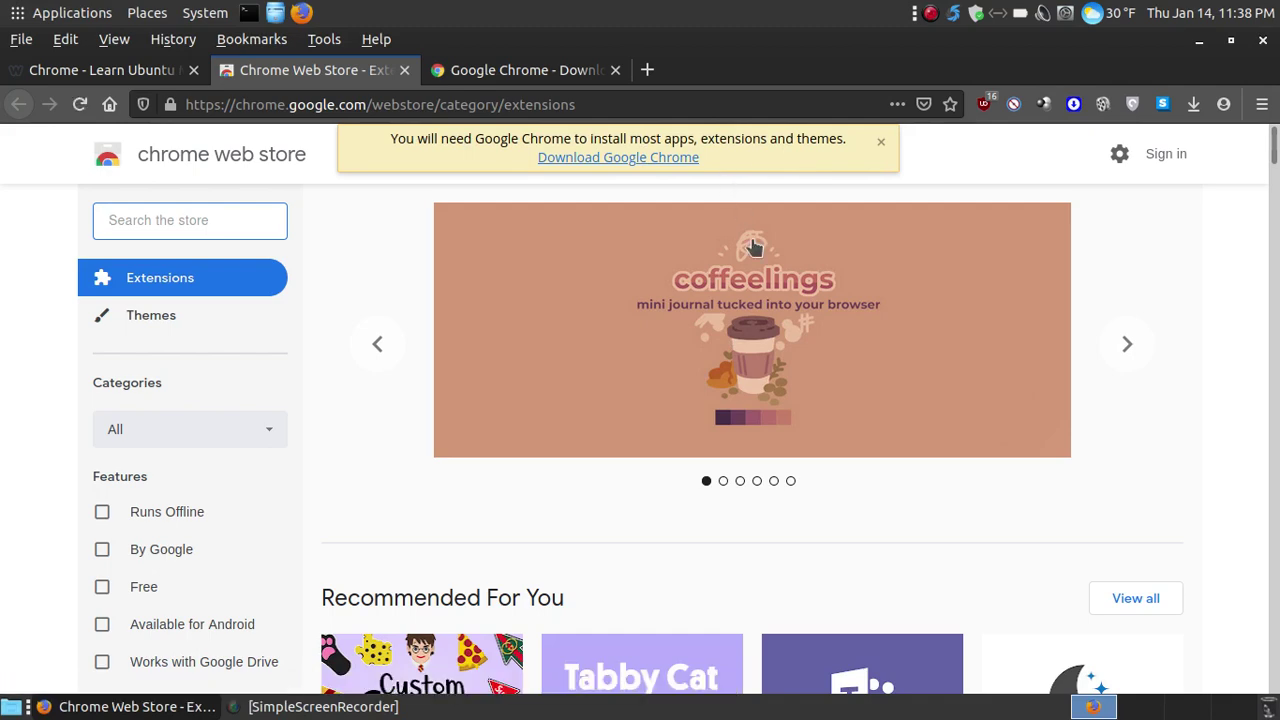
pyautogui.click(404, 70)
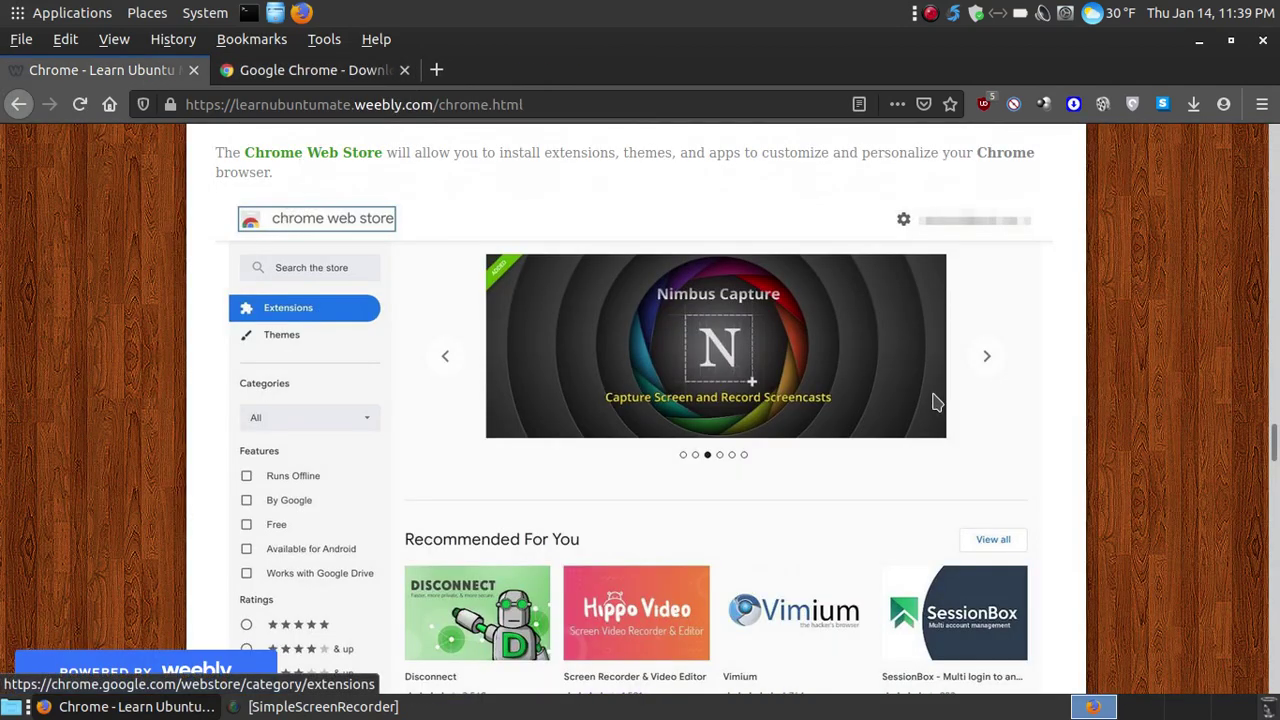
pyautogui.scroll(-5, 935, 390)
pyautogui.scroll(-5, 938, 385)
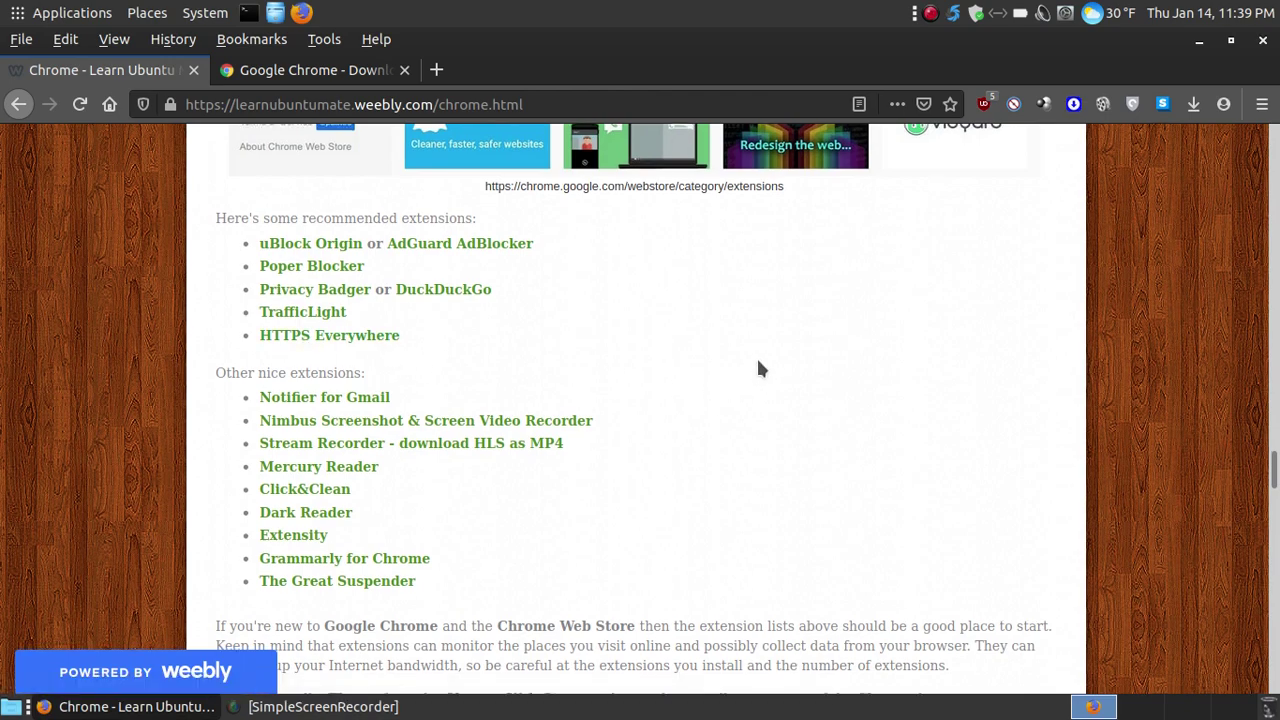
pyautogui.scroll(-2, 760, 369)
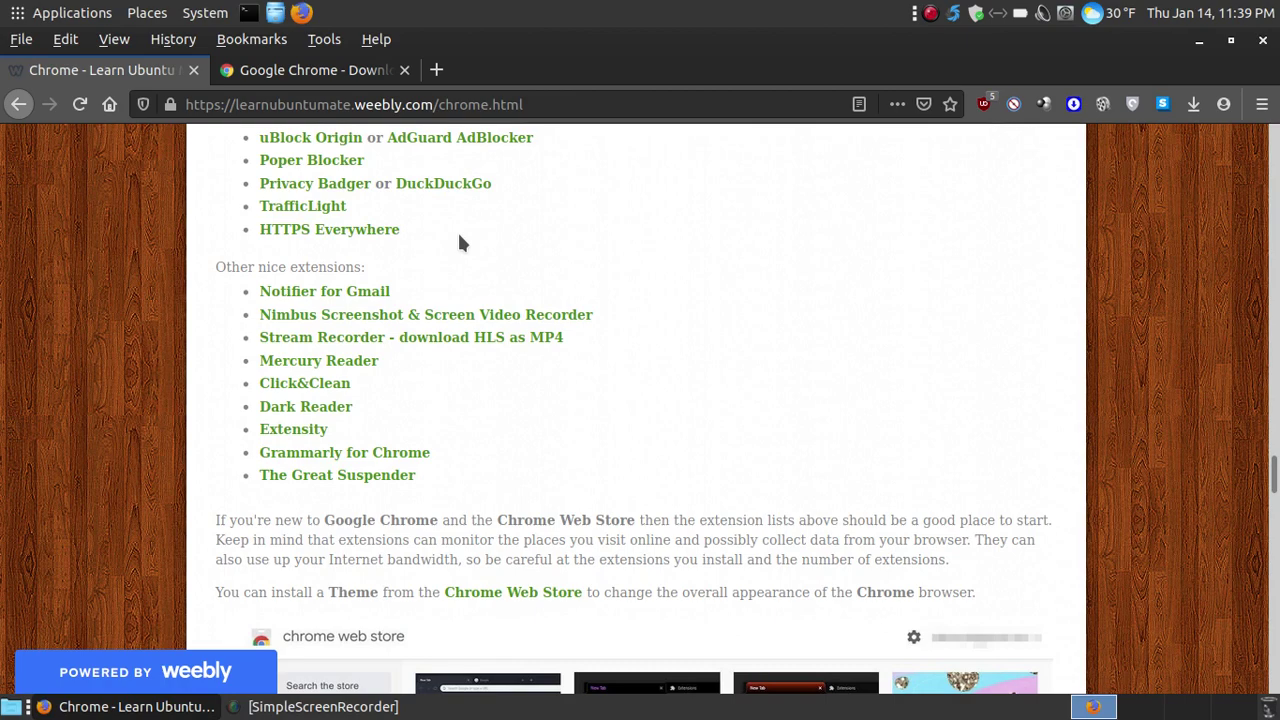
pyautogui.scroll(-5, 663, 273)
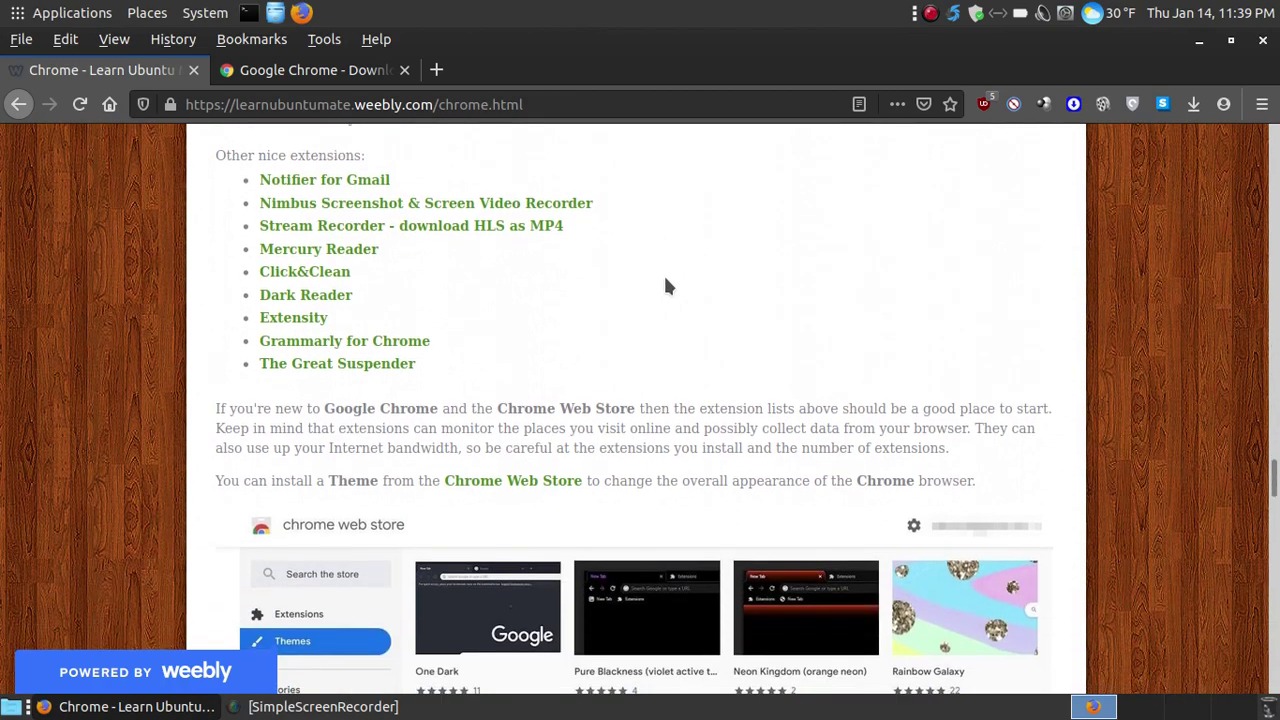
pyautogui.scroll(-12, 668, 278)
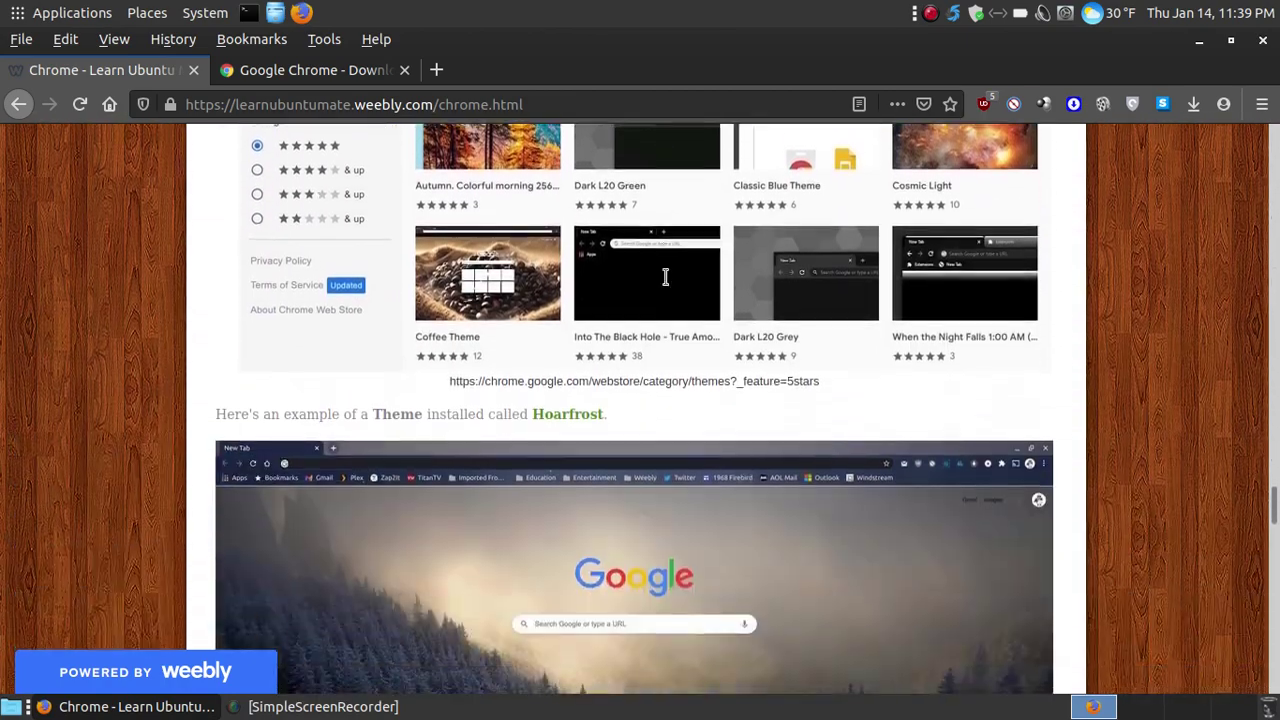
pyautogui.scroll(-8, 664, 276)
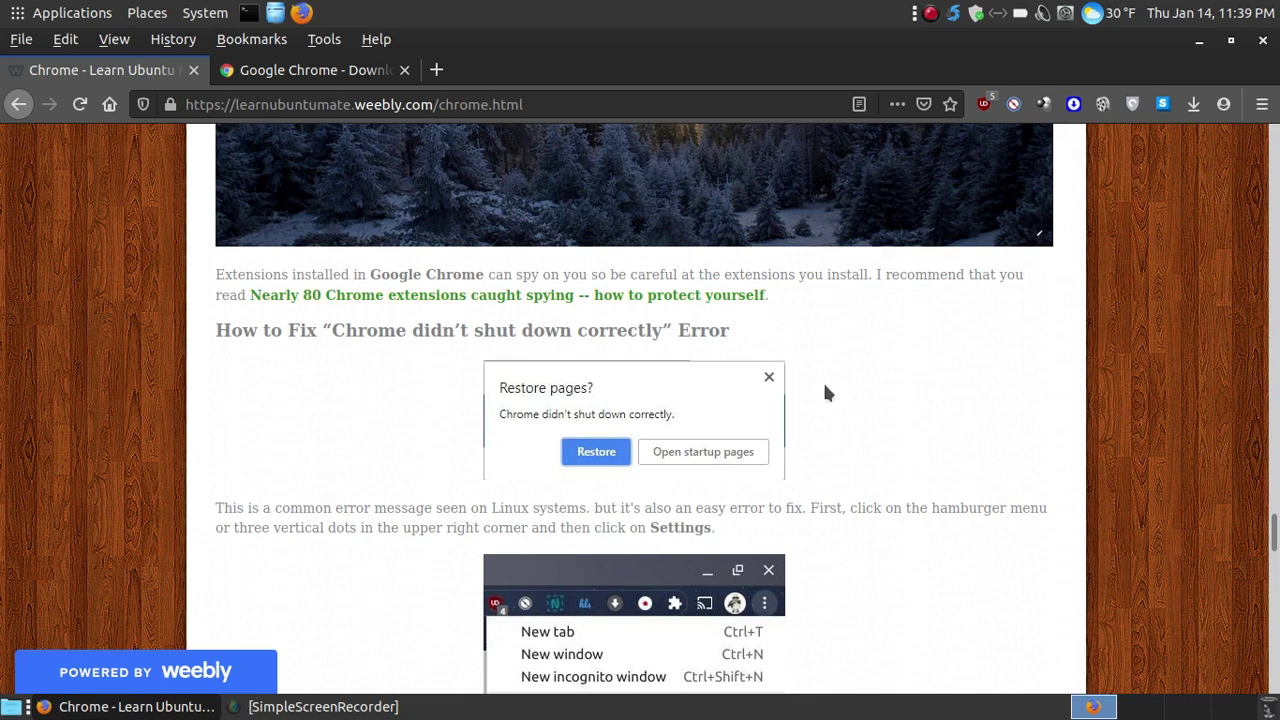
pyautogui.scroll(-2, 900, 414)
pyautogui.scroll(-1, 903, 426)
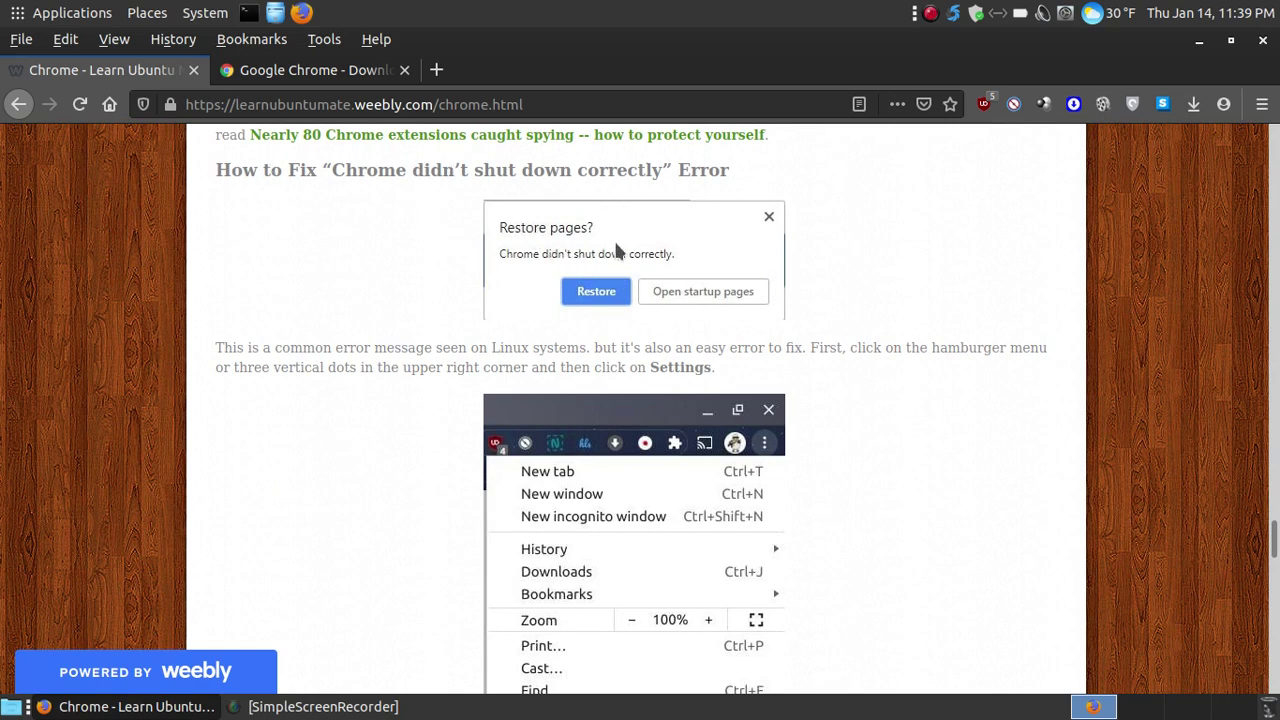
pyautogui.scroll(-5, 813, 206)
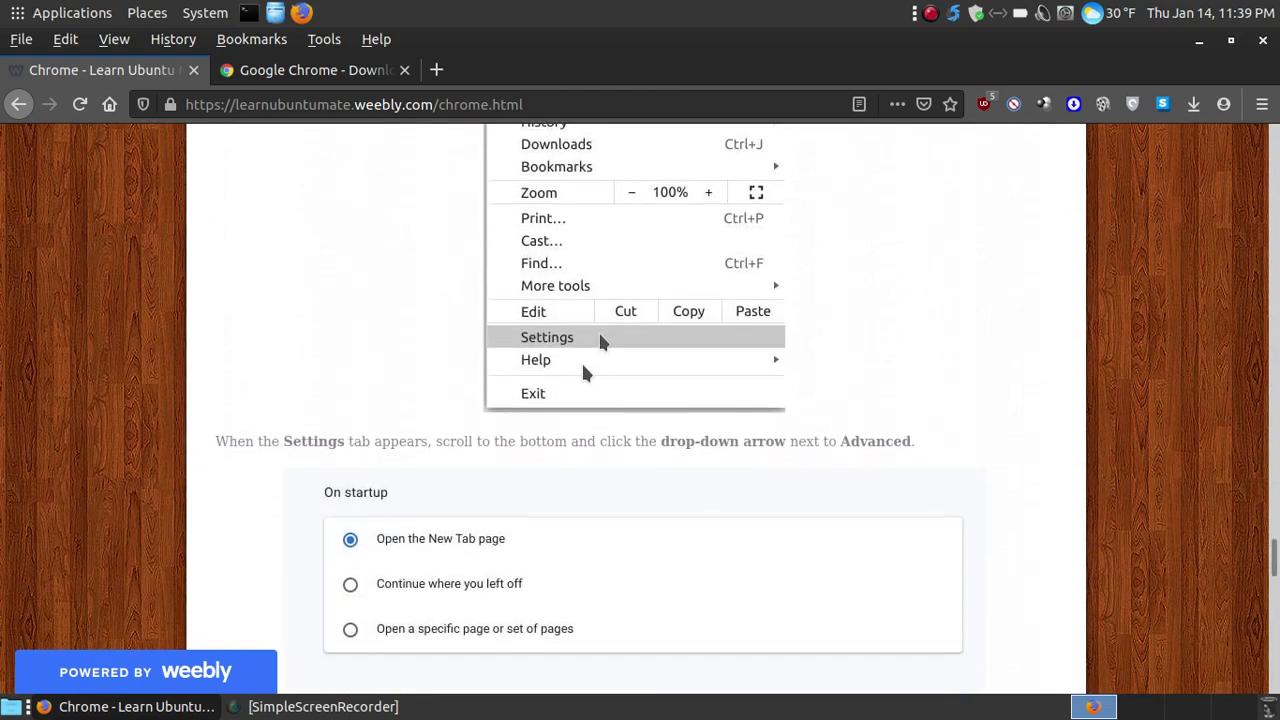
pyautogui.scroll(-3, 590, 375)
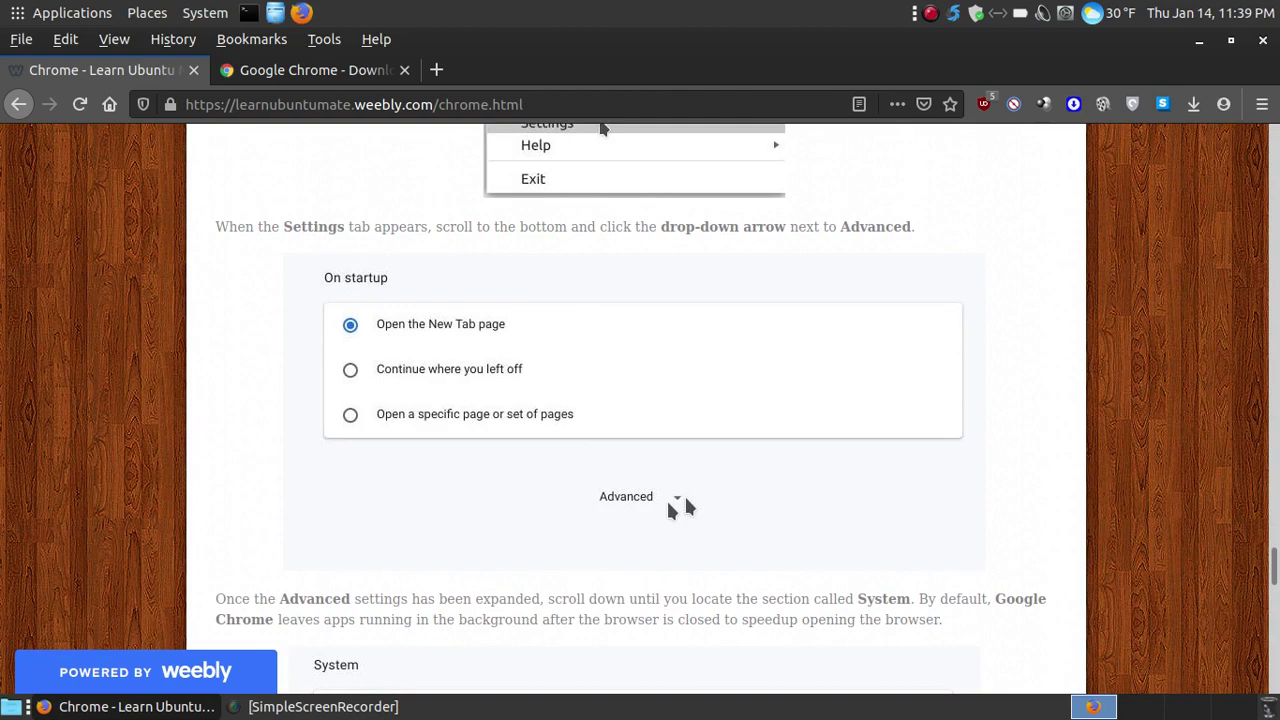
pyautogui.scroll(-5, 686, 508)
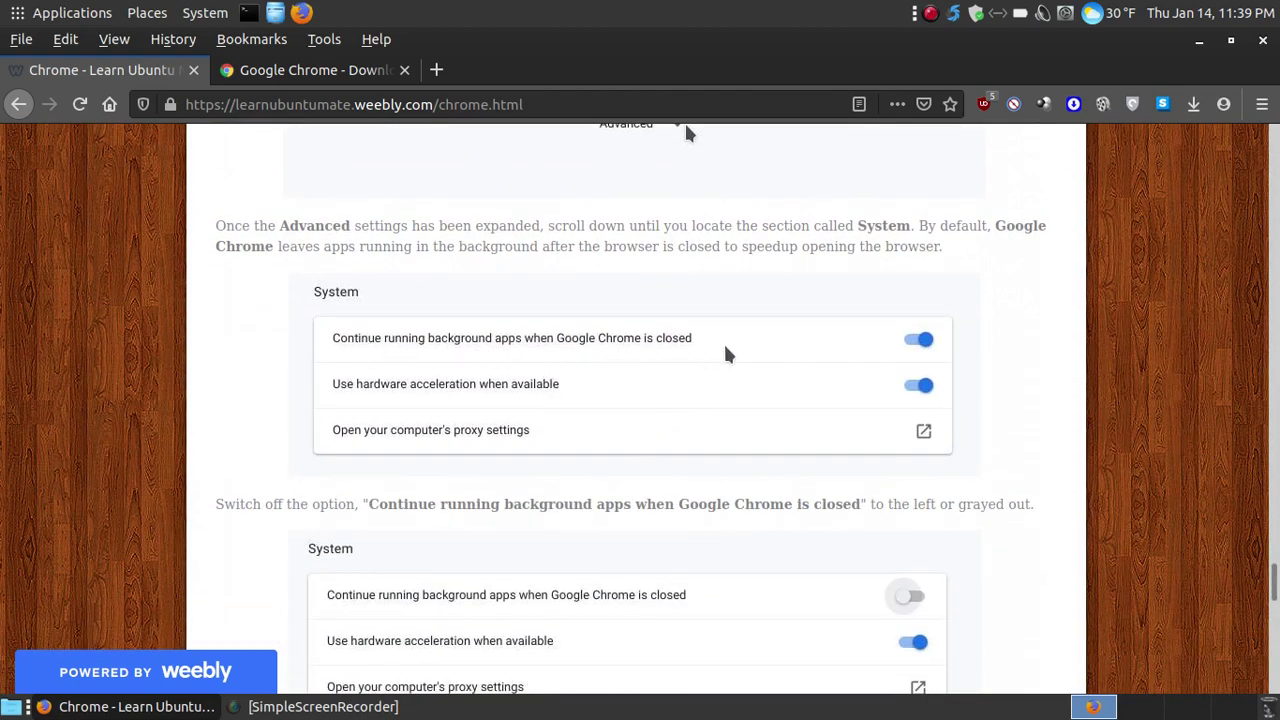
pyautogui.scroll(-1, 928, 472)
pyautogui.scroll(-1, 890, 490)
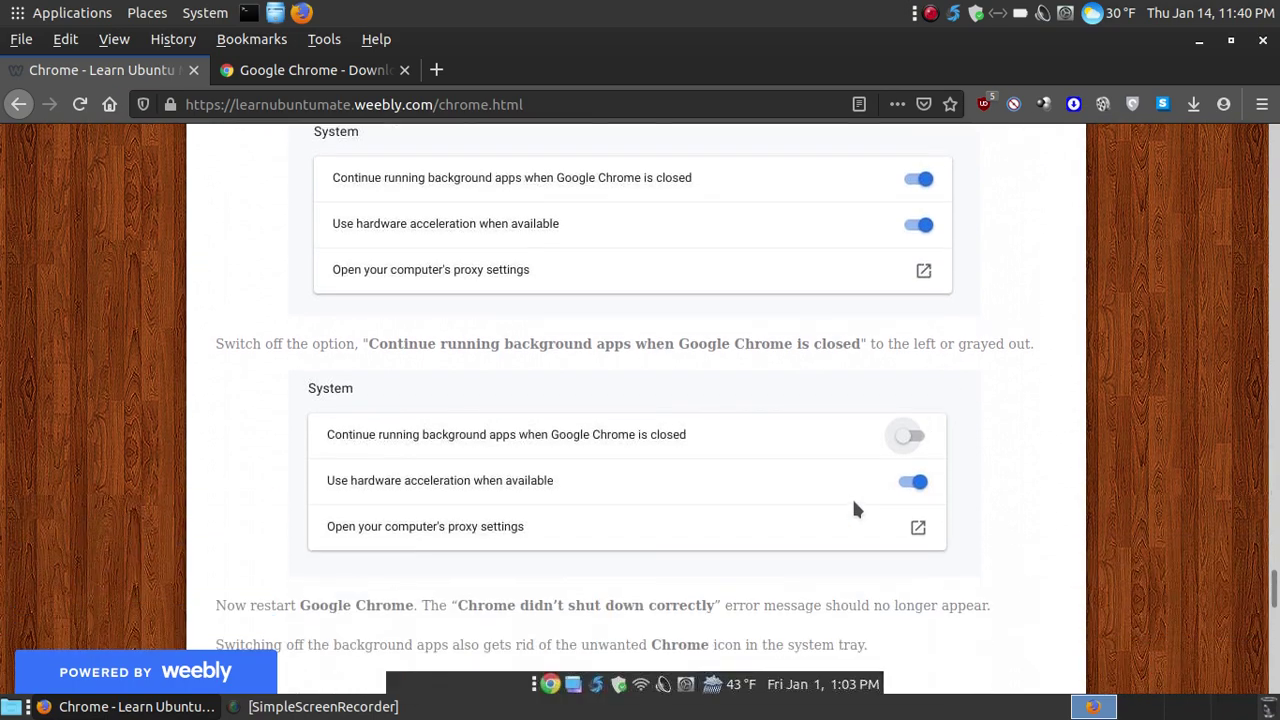
pyautogui.scroll(5, 855, 490)
pyautogui.scroll(8, 828, 508)
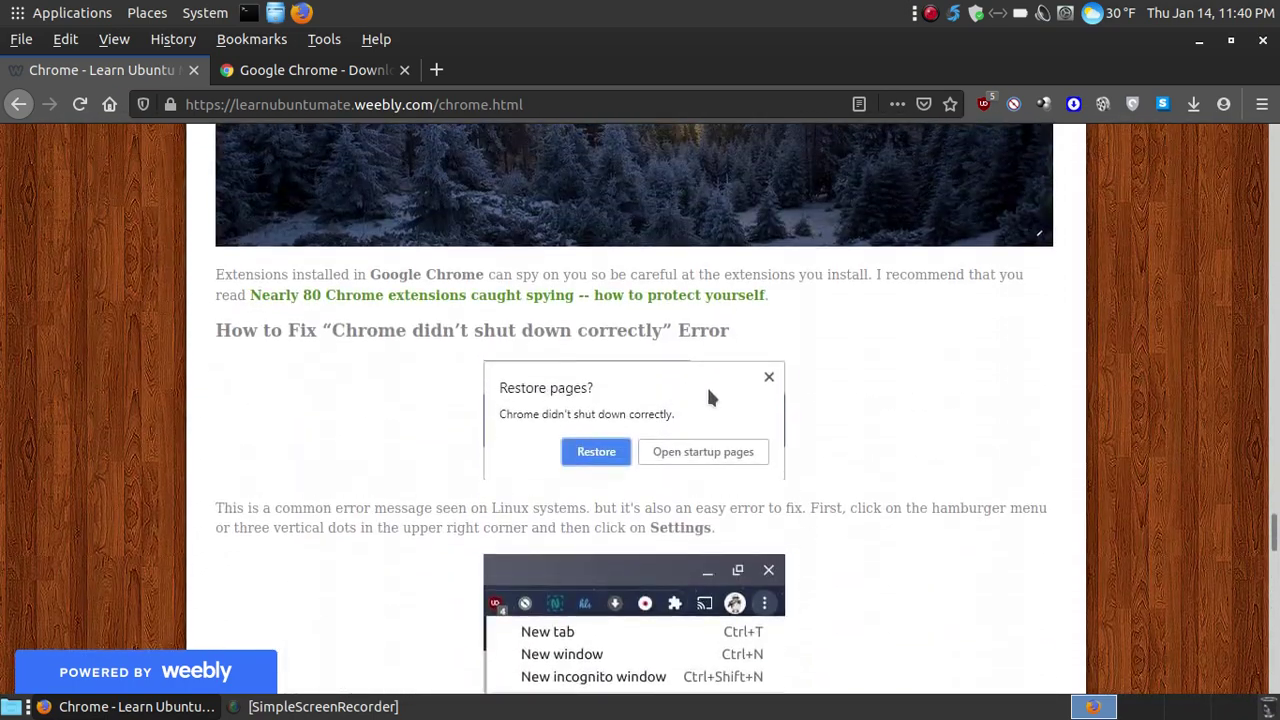
pyautogui.scroll(-5, 885, 436)
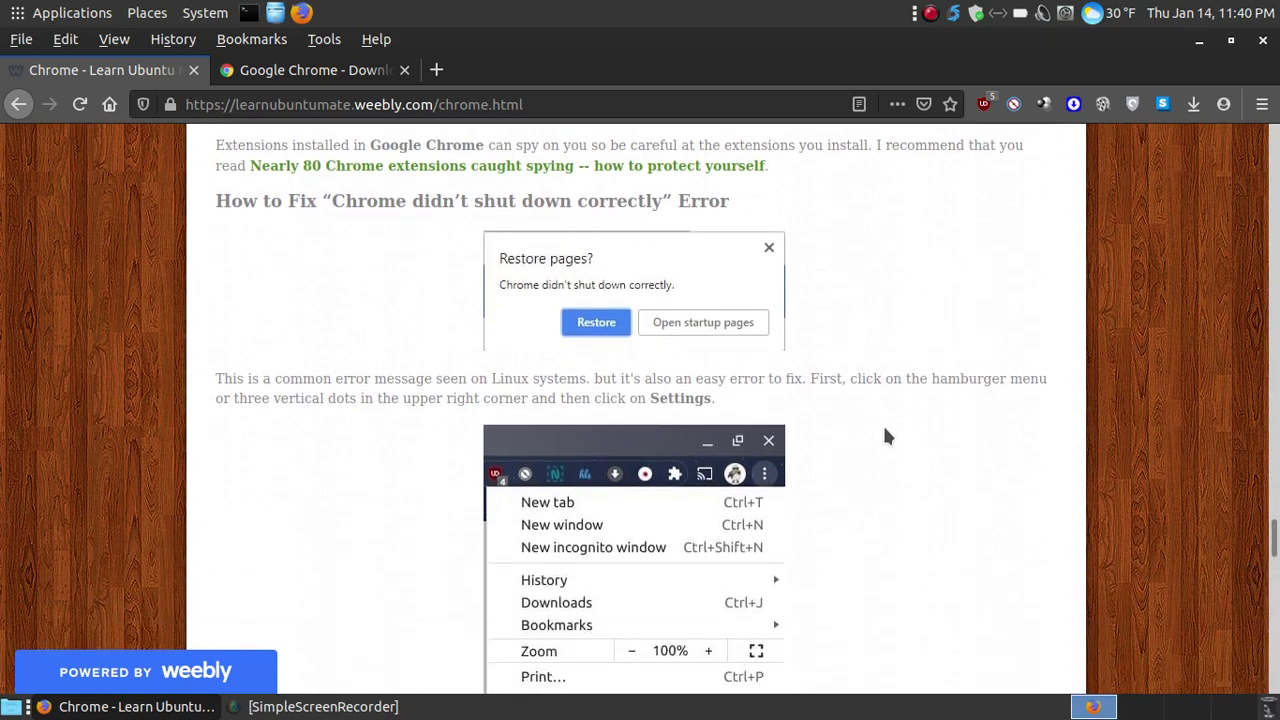
pyautogui.scroll(-7, 890, 460)
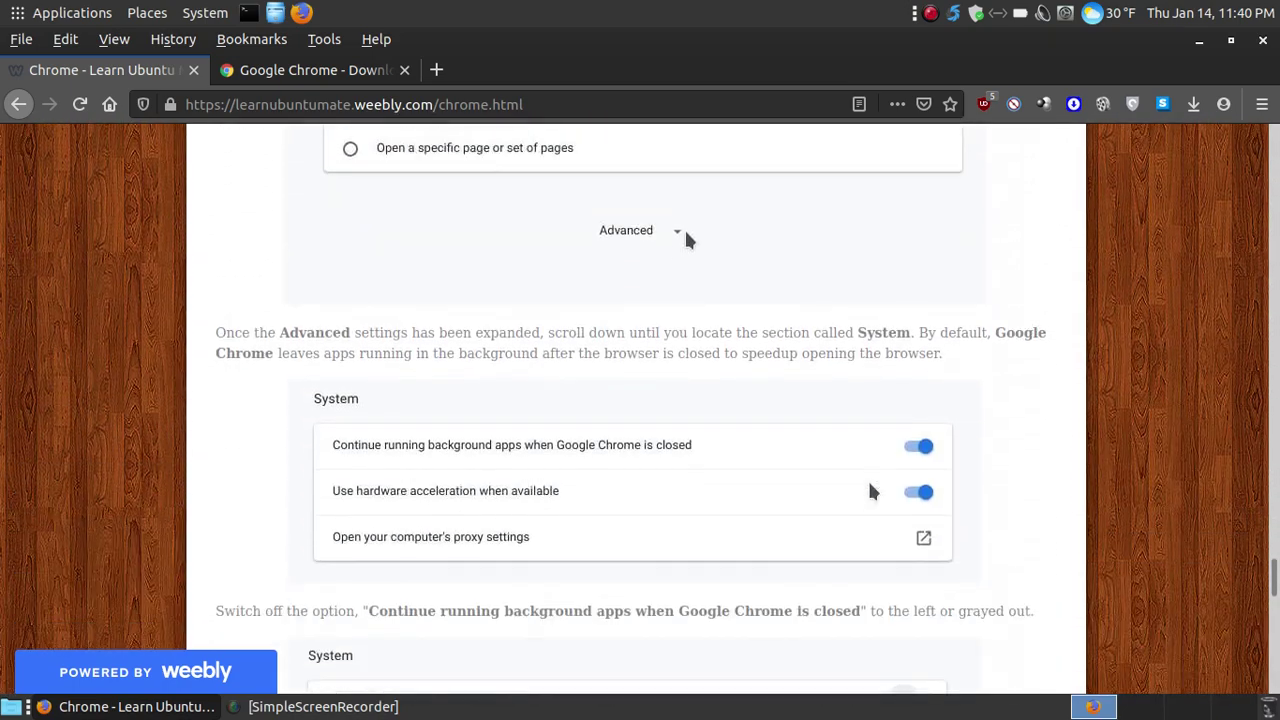
# Scroll the tutorial past the System toggles to the 'How to request that Google Chrome stop tracking you' section.
pyautogui.scroll(-1, 869, 490)
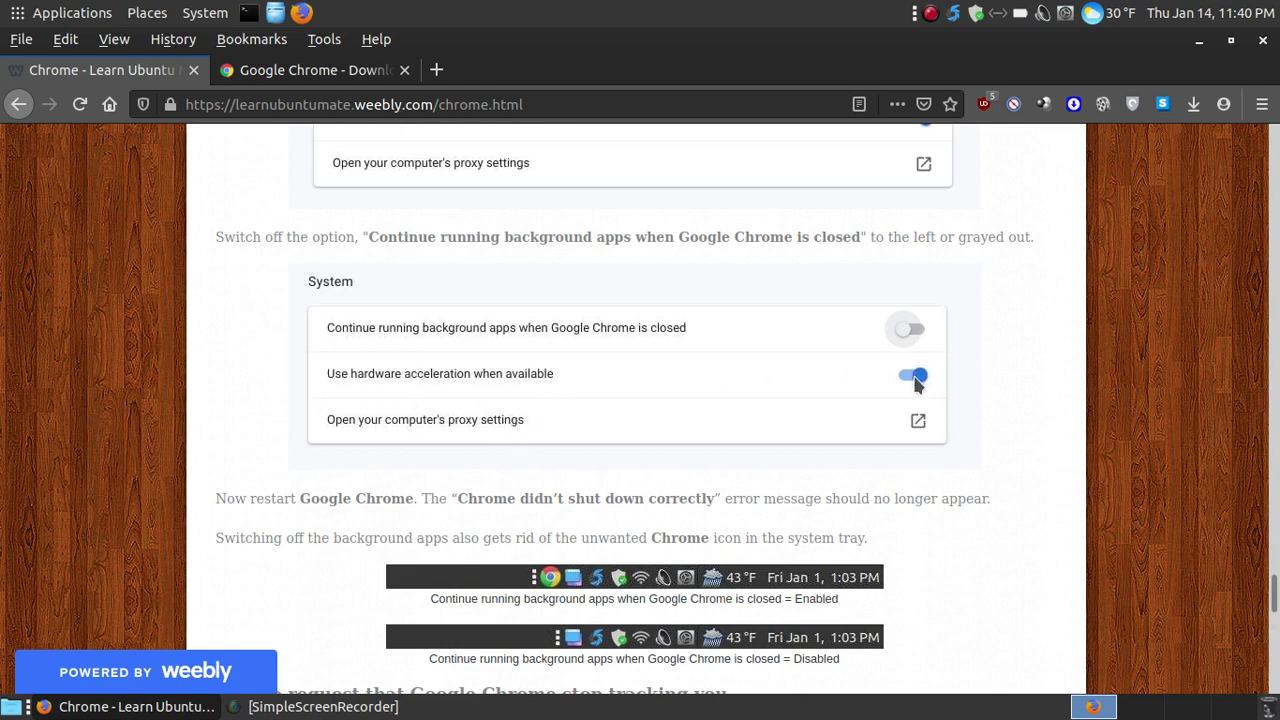
pyautogui.scroll(-3, 807, 409)
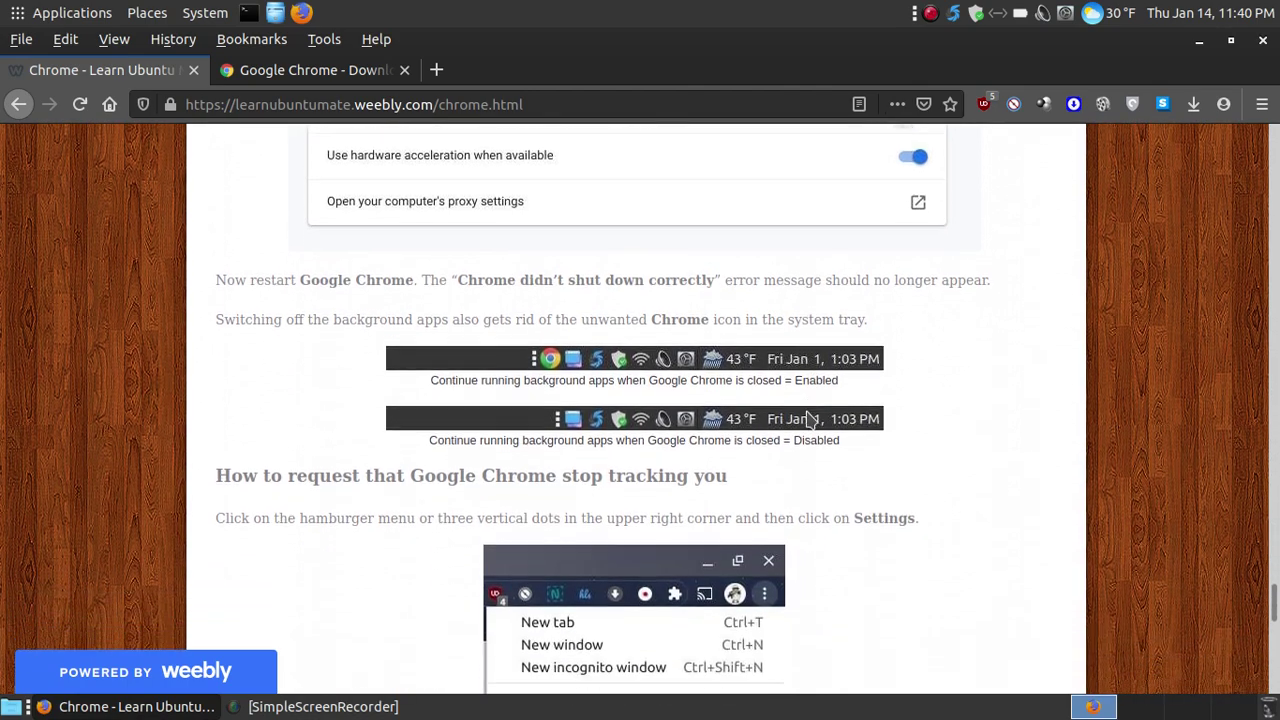
pyautogui.scroll(-1, 808, 418)
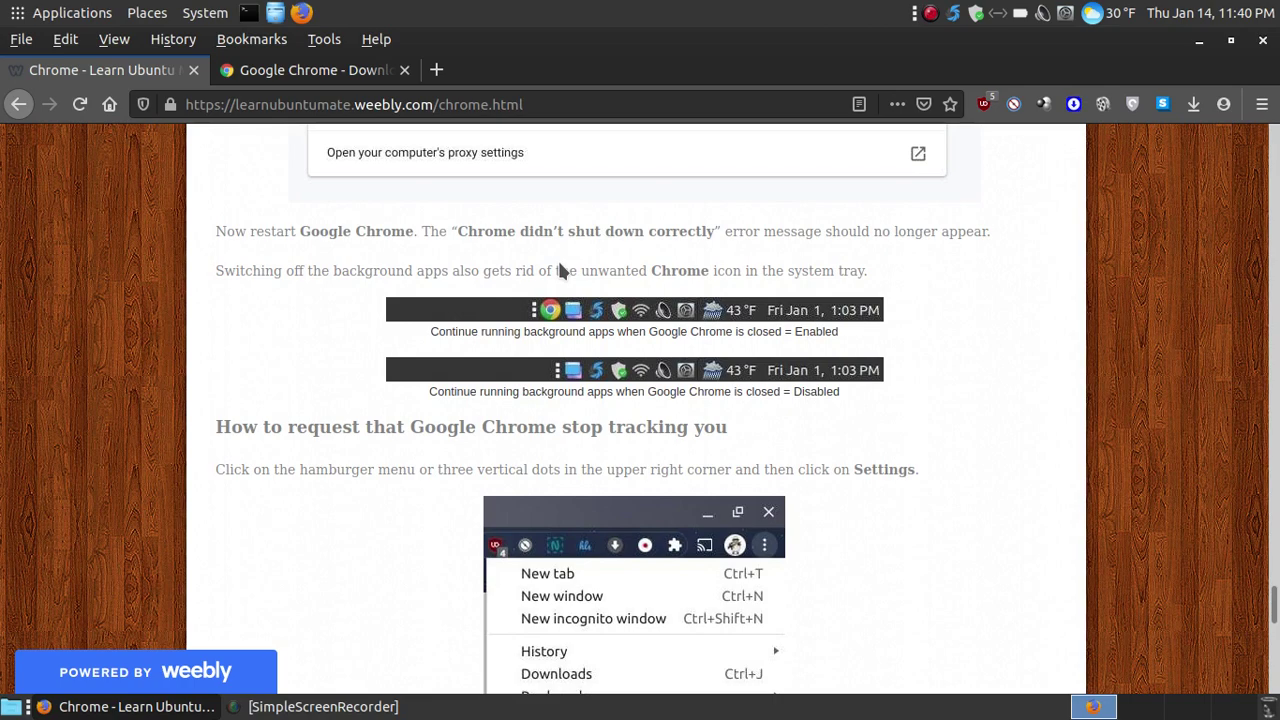
pyautogui.scroll(10, 521, 262)
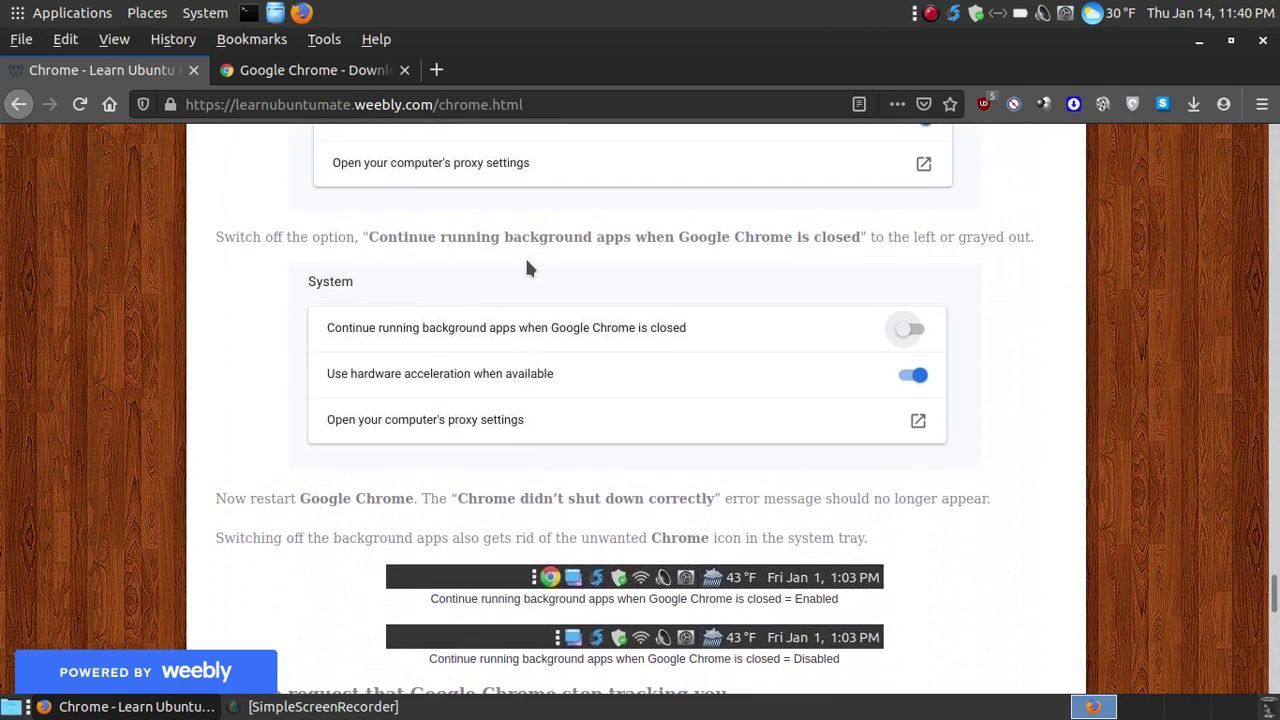
pyautogui.scroll(-10, 625, 349)
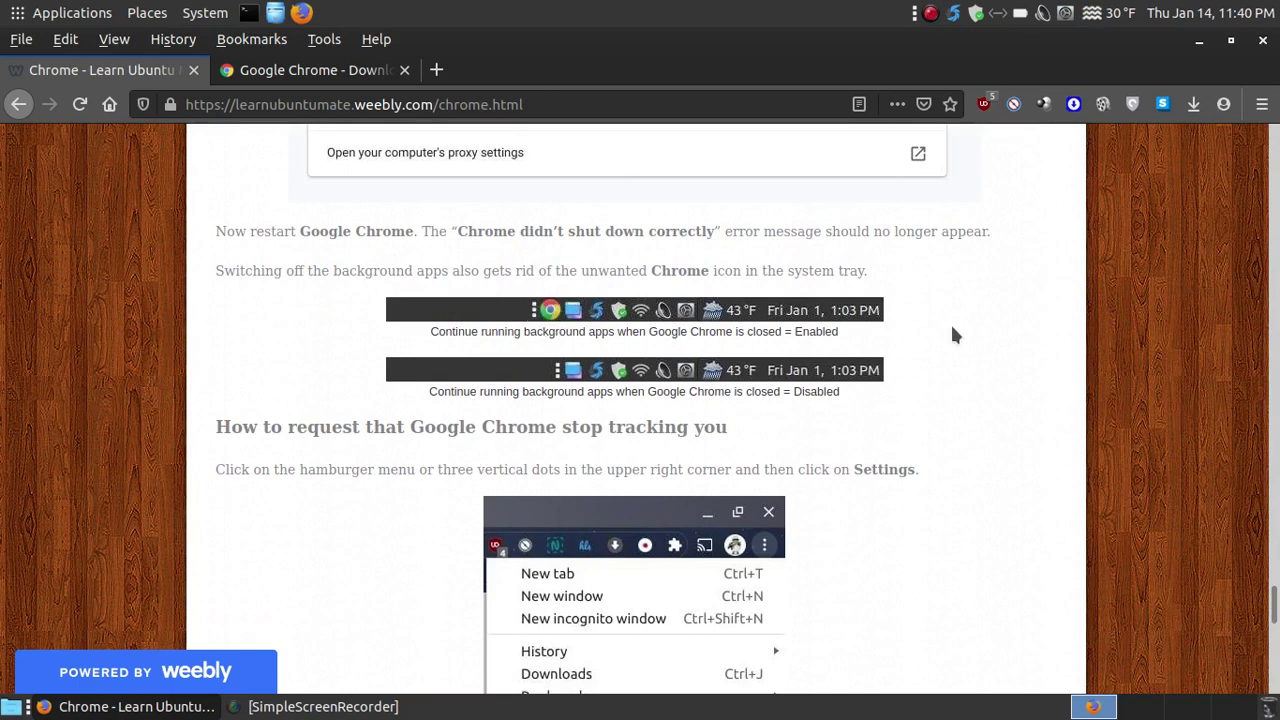
pyautogui.scroll(-3, 937, 292)
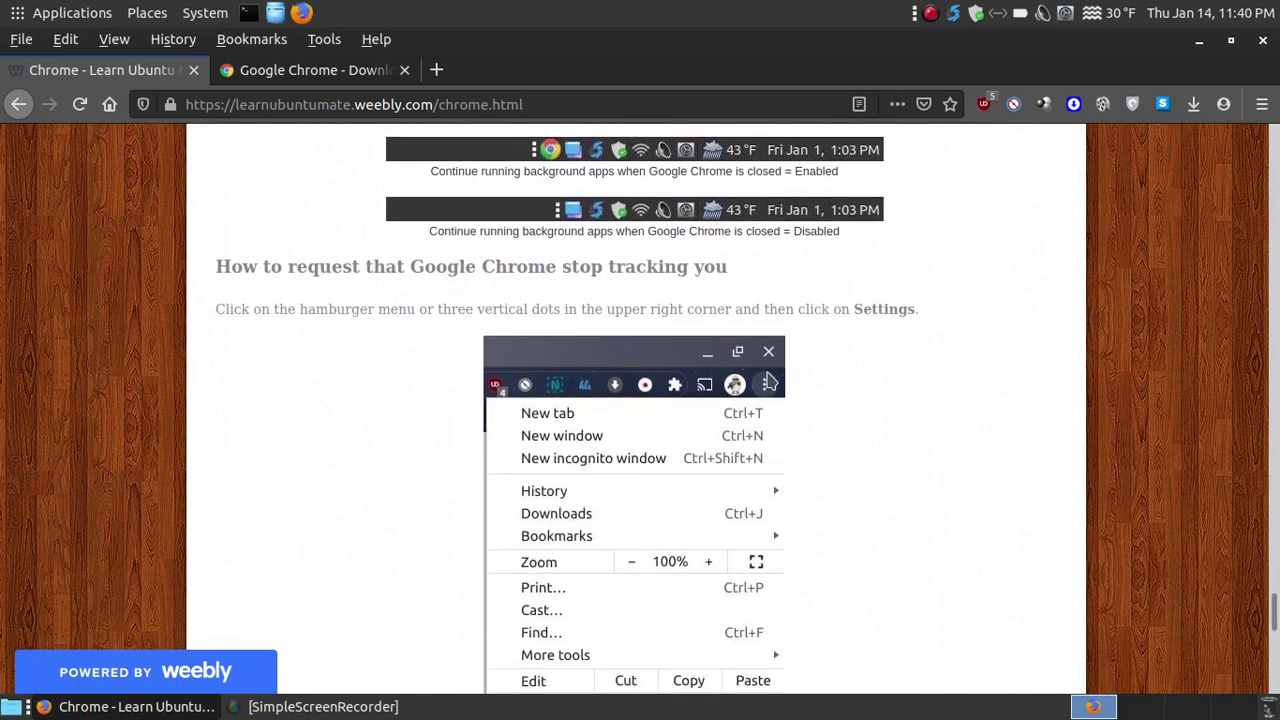
pyautogui.scroll(-4, 767, 378)
pyautogui.scroll(4, 767, 378)
# Read through the Privacy and security and Do Not Track steps to the bottom, then jump back to Download Chrome.
pyautogui.scroll(-1, 767, 378)
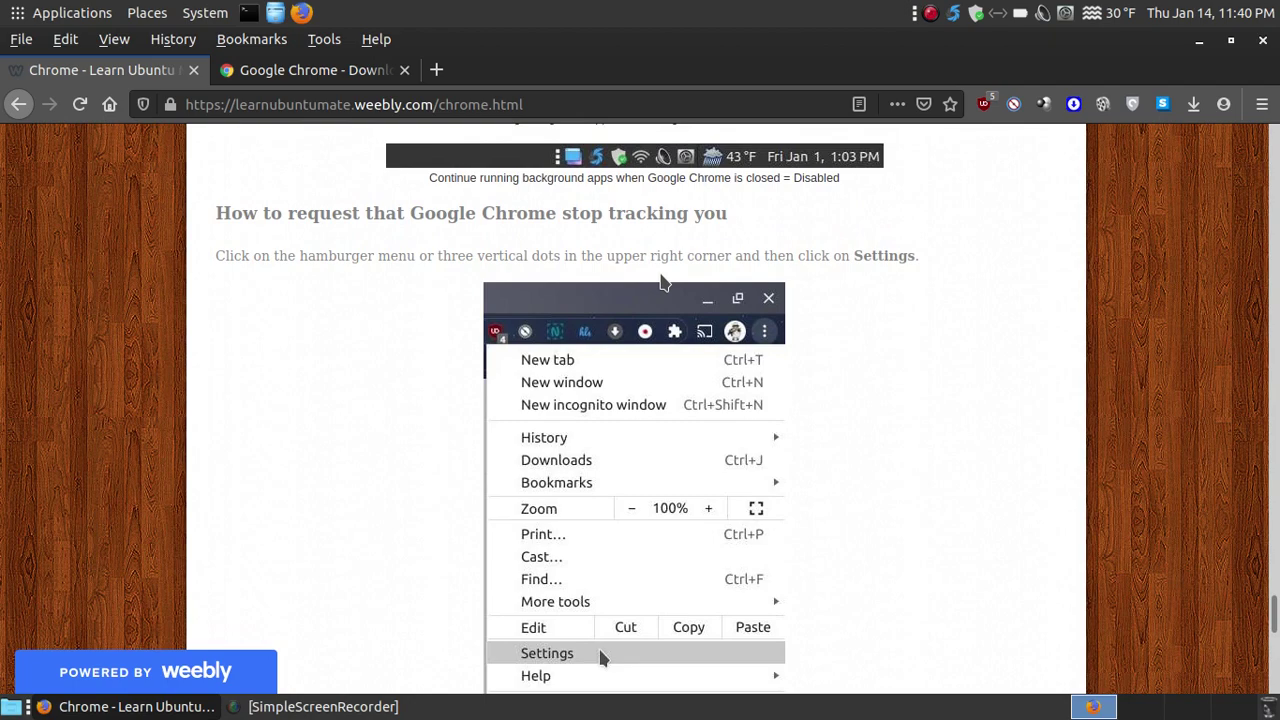
pyautogui.scroll(-6, 880, 300)
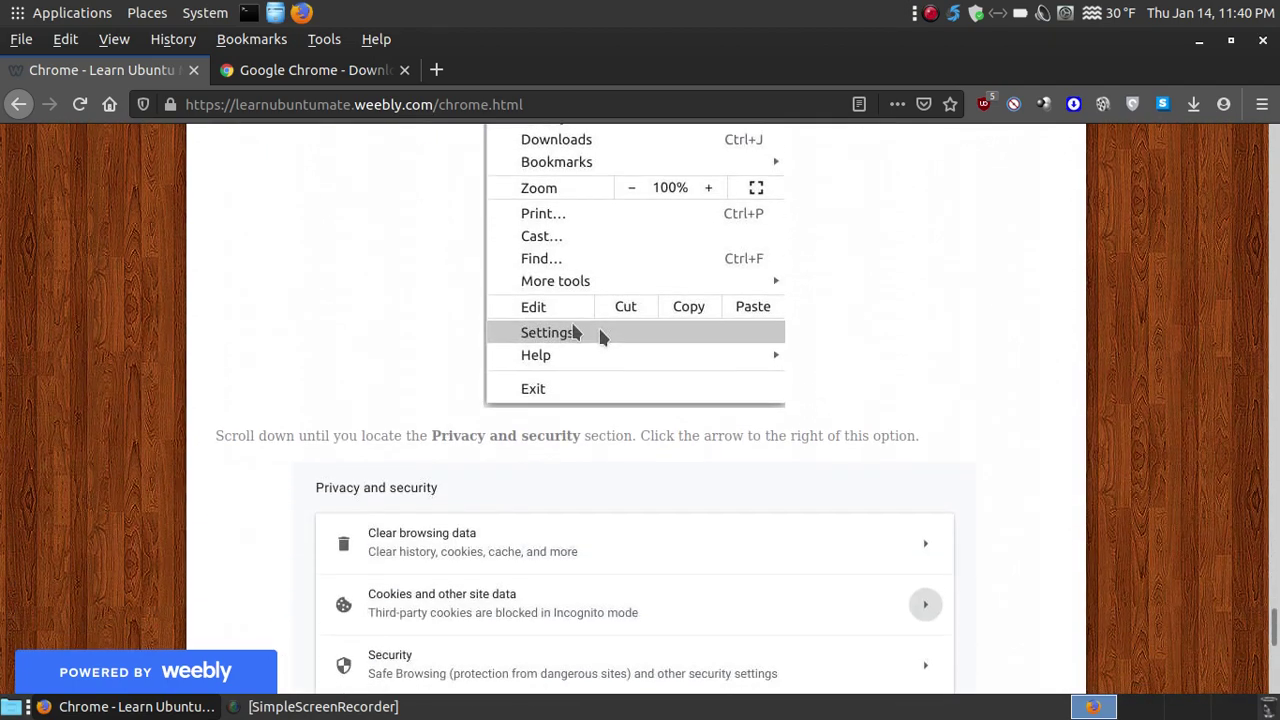
pyautogui.scroll(-3, 774, 434)
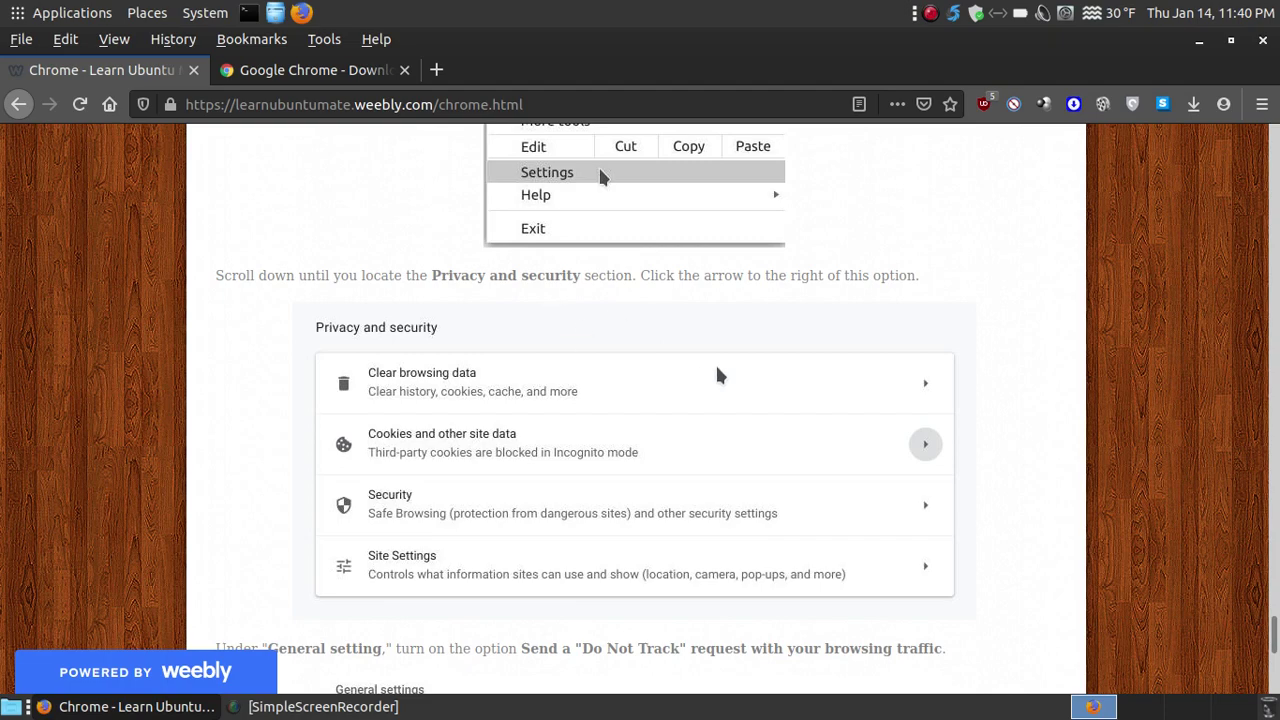
pyautogui.scroll(-2, 600, 374)
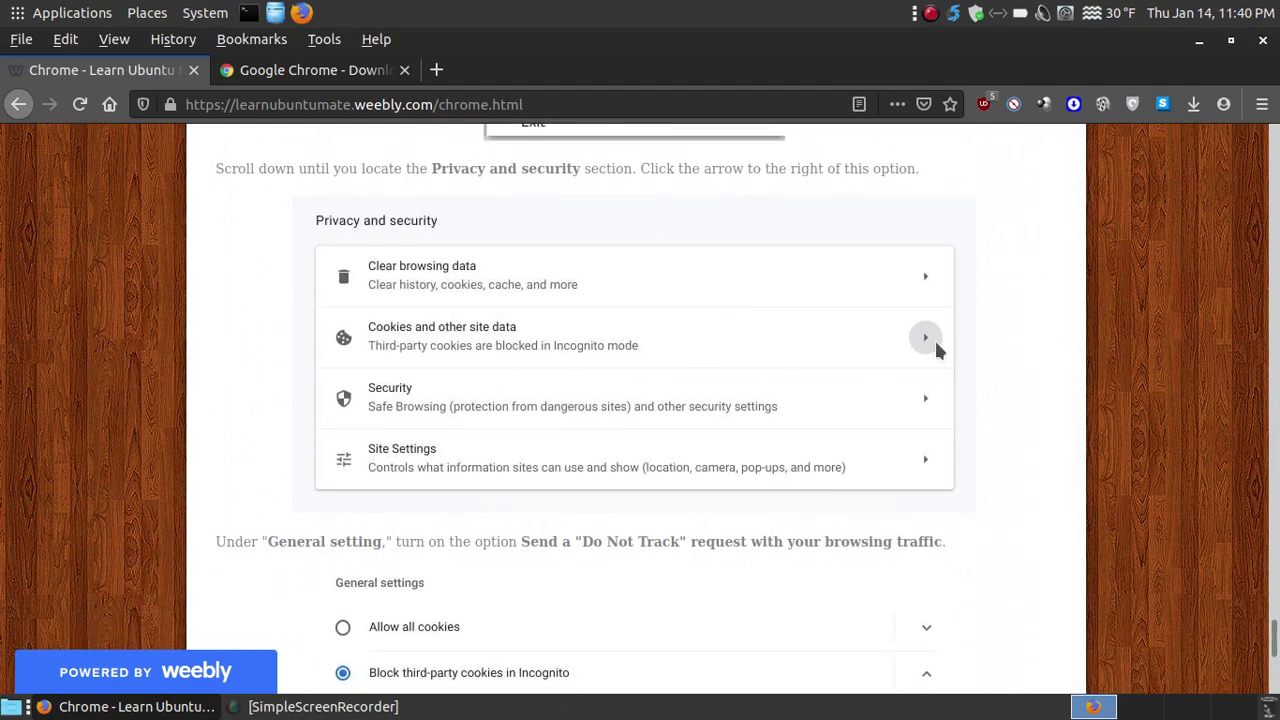
pyautogui.scroll(-4, 934, 338)
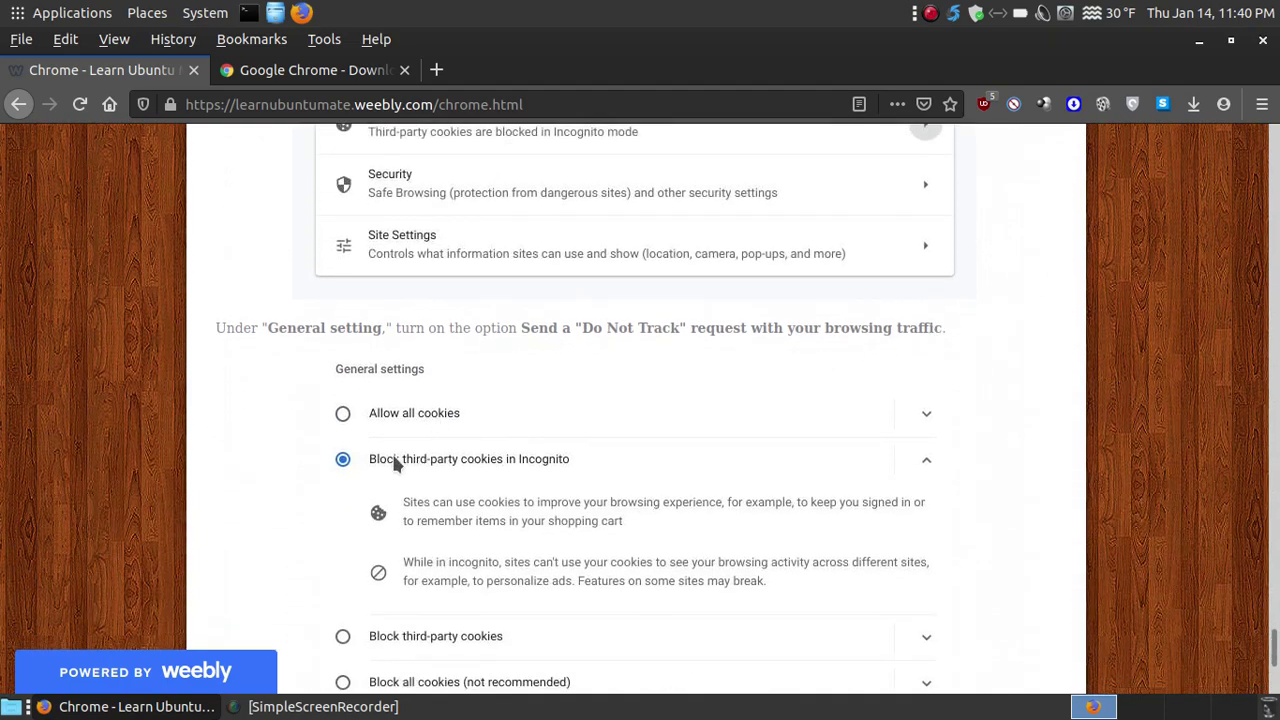
pyautogui.scroll(-5, 574, 459)
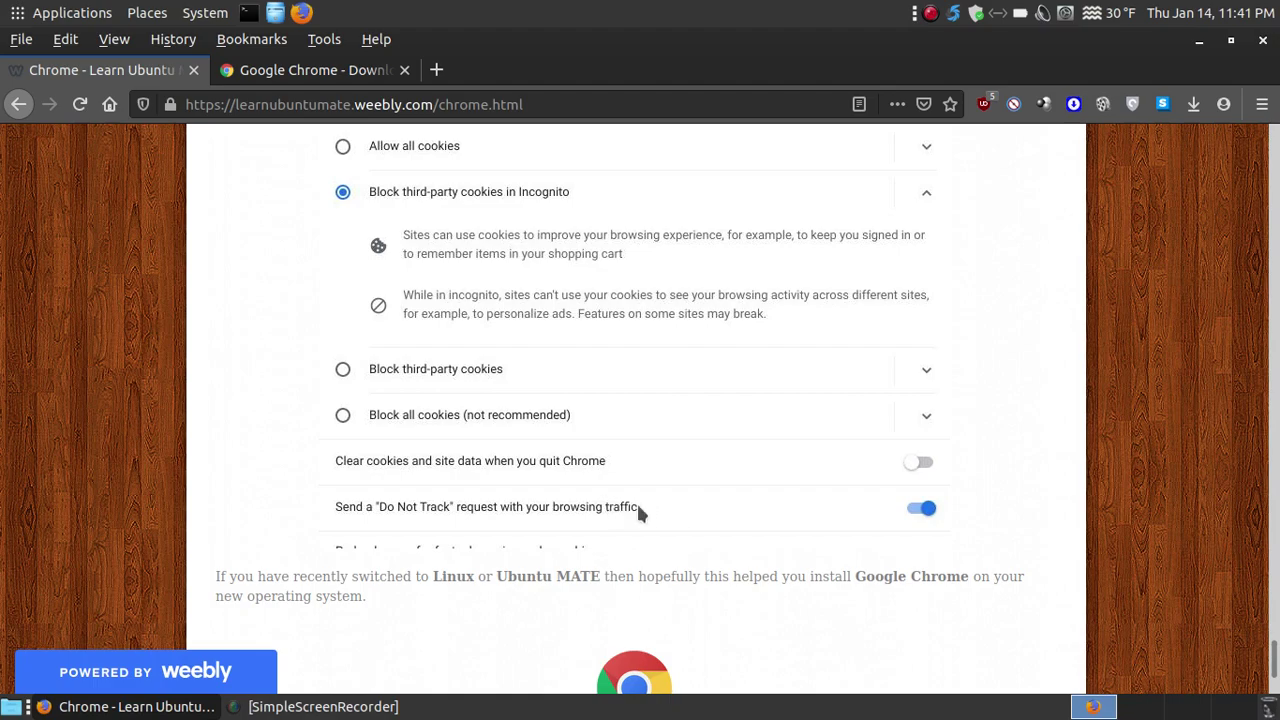
pyautogui.scroll(-4, 900, 509)
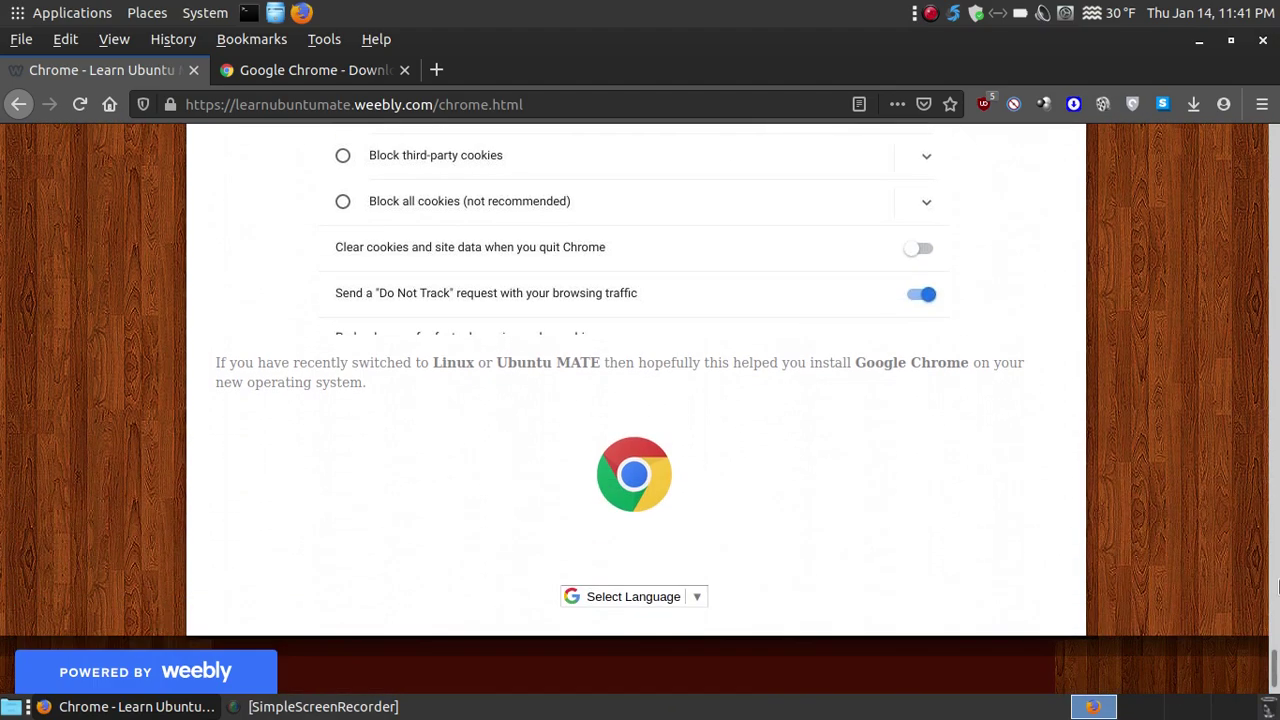
pyautogui.moveTo(1275, 670); pyautogui.dragTo(1275, 212)
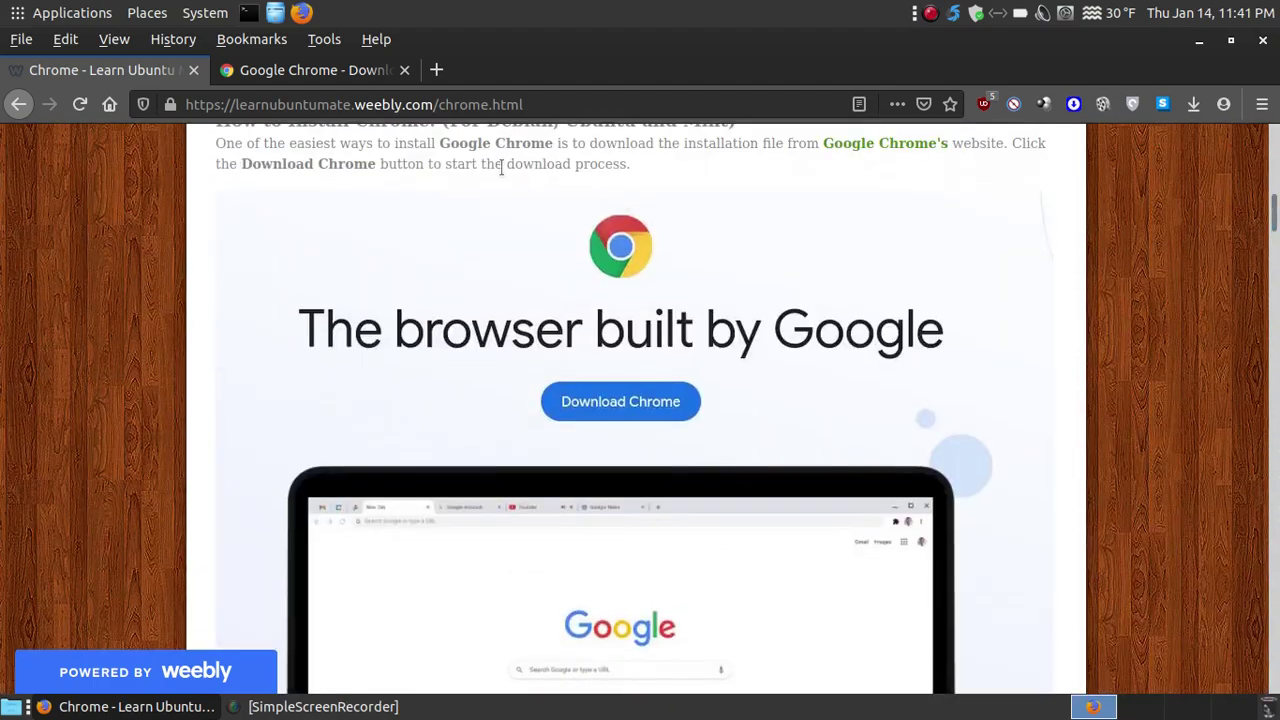
# Download the 64-bit google-chrome-stable_current_amd64.deb from Google's Chrome page and open its containing folder.
pyautogui.click(335, 80)
pyautogui.click(632, 514)
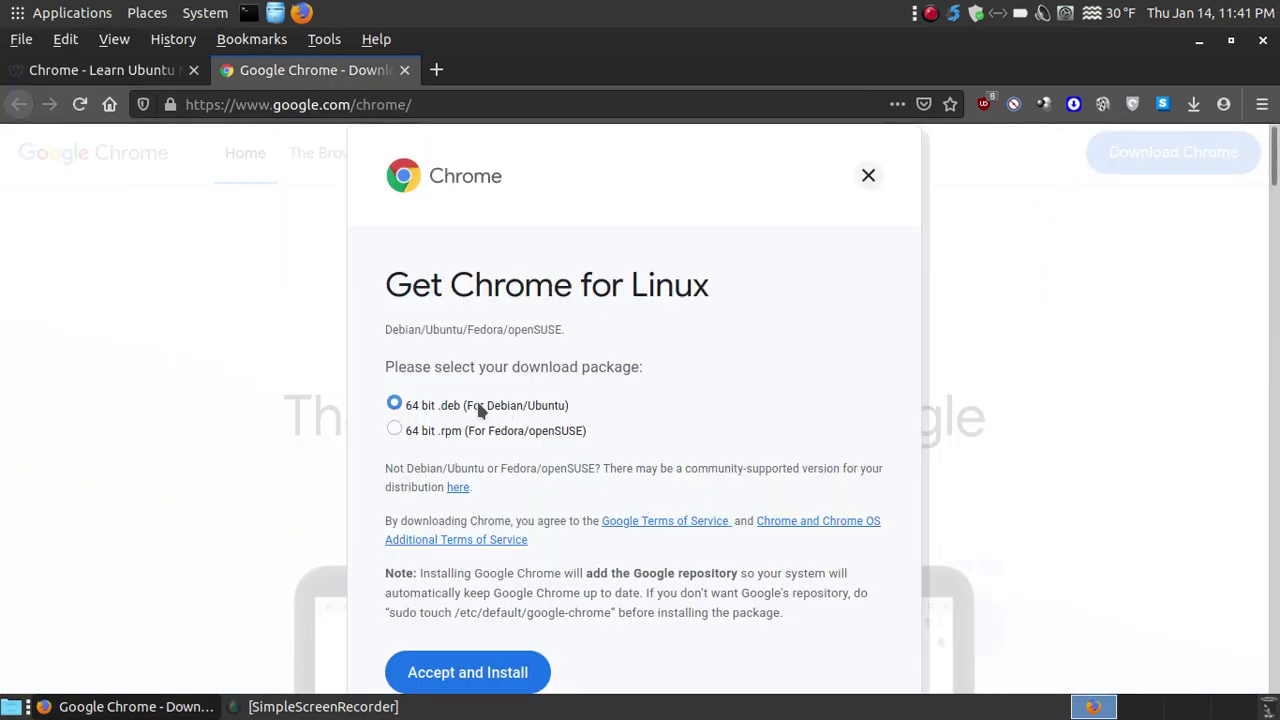
pyautogui.click(478, 662)
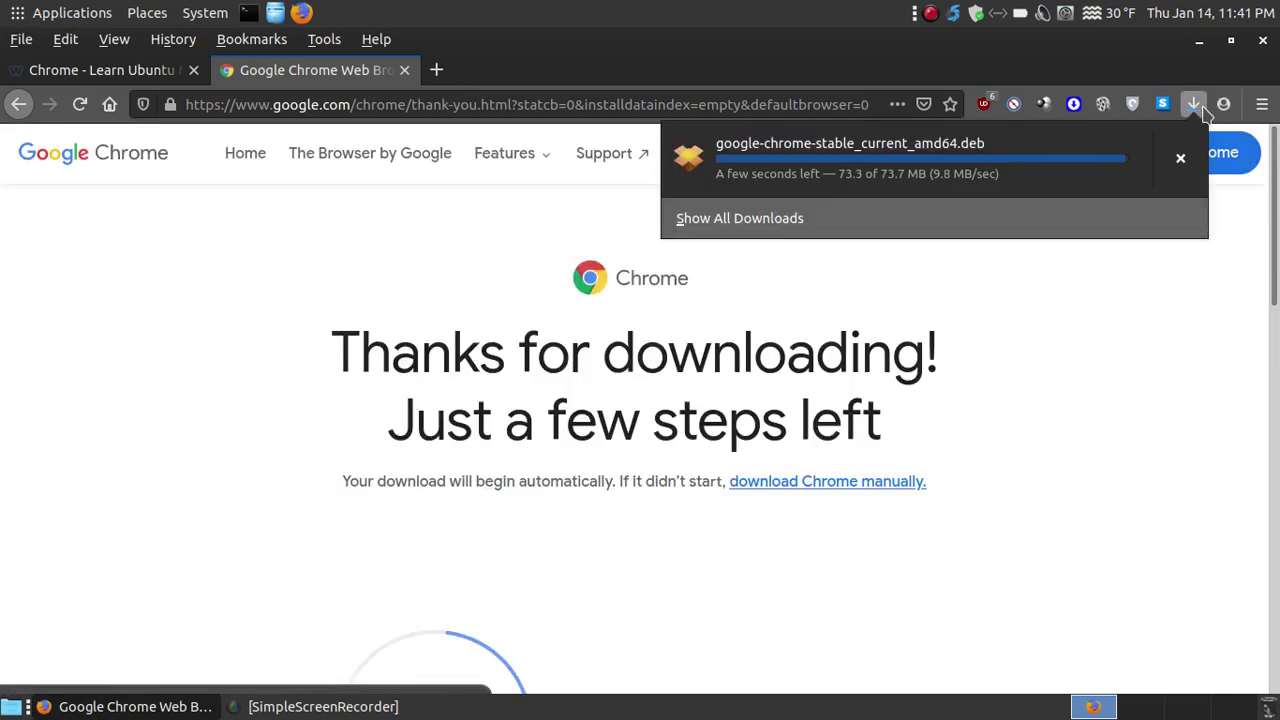
pyautogui.click(1180, 157)
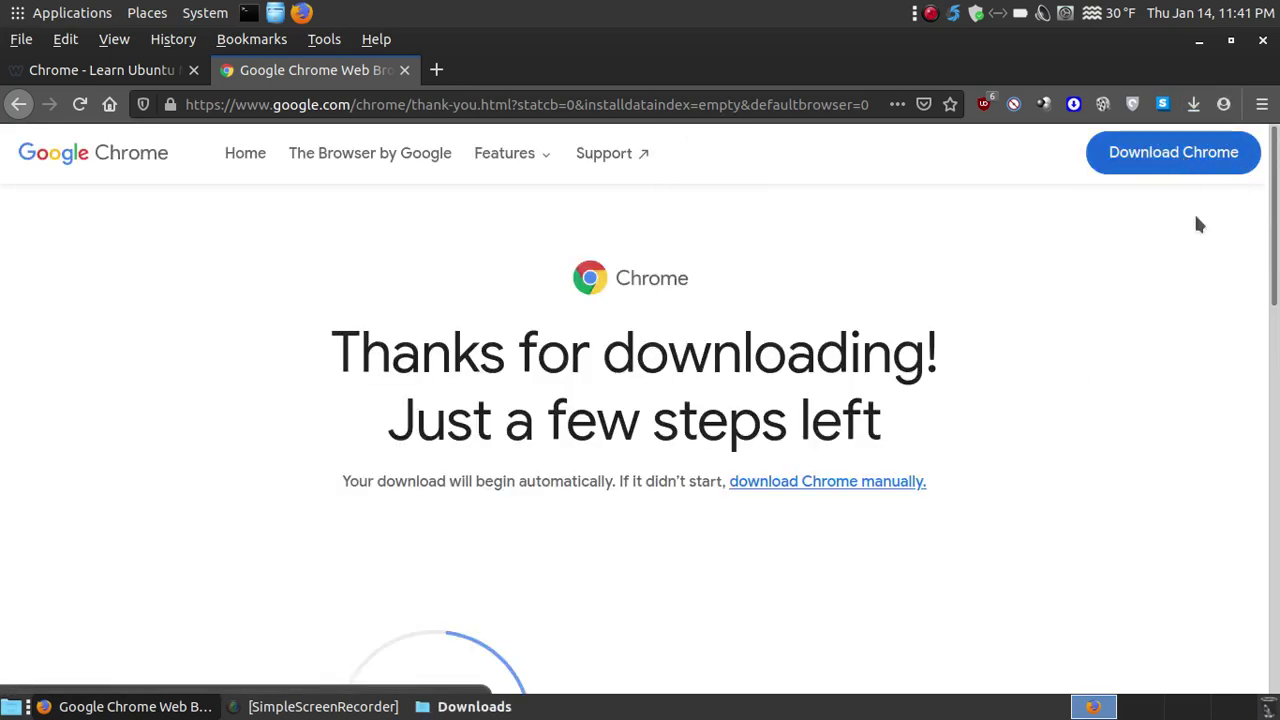
# Open google-chrome-stable_current_amd64.deb from the Downloads folder in the Package Installer, centred on screen.
pyautogui.click(550, 706)
pyautogui.click(680, 330)
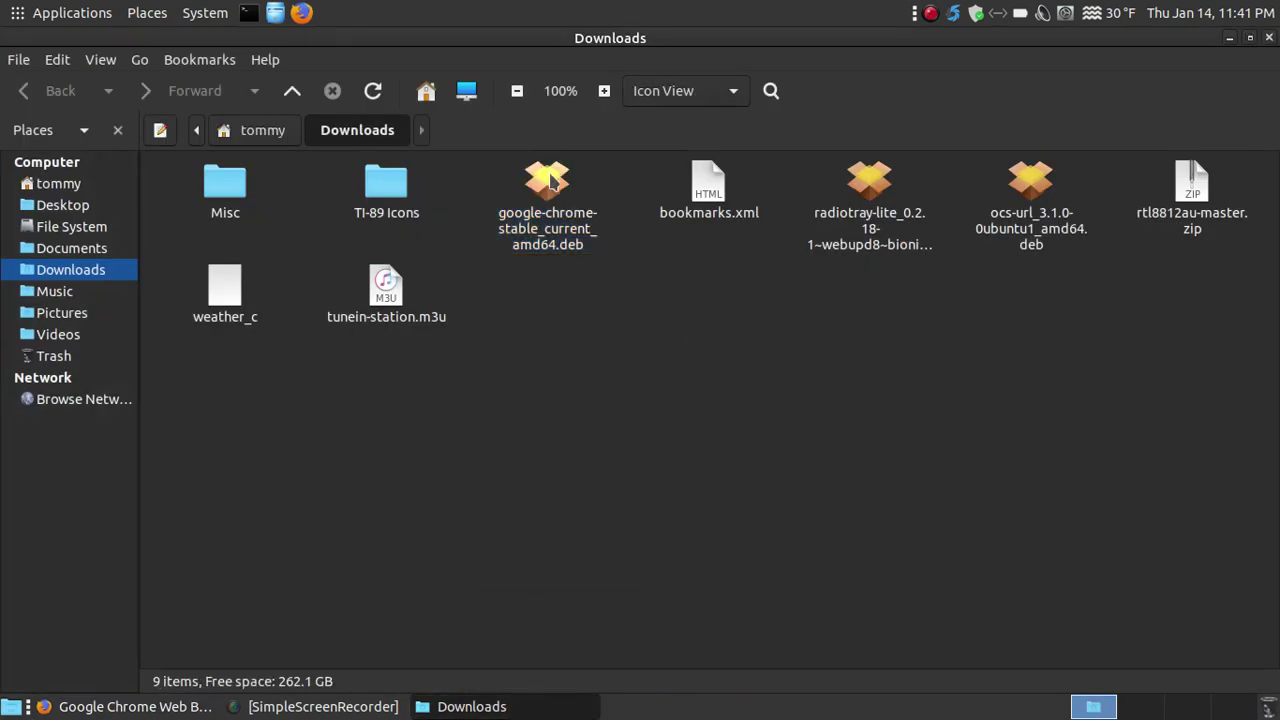
pyautogui.doubleClick(550, 178)
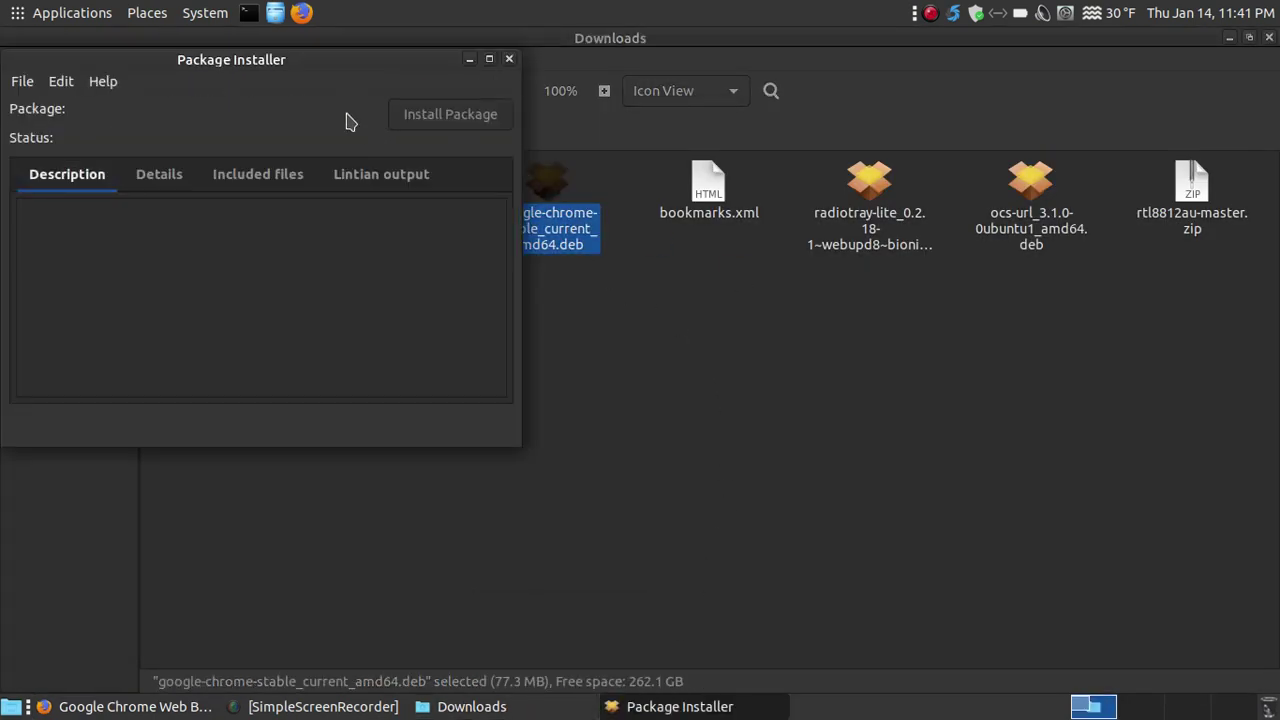
pyautogui.moveTo(300, 68); pyautogui.dragTo(696, 215)
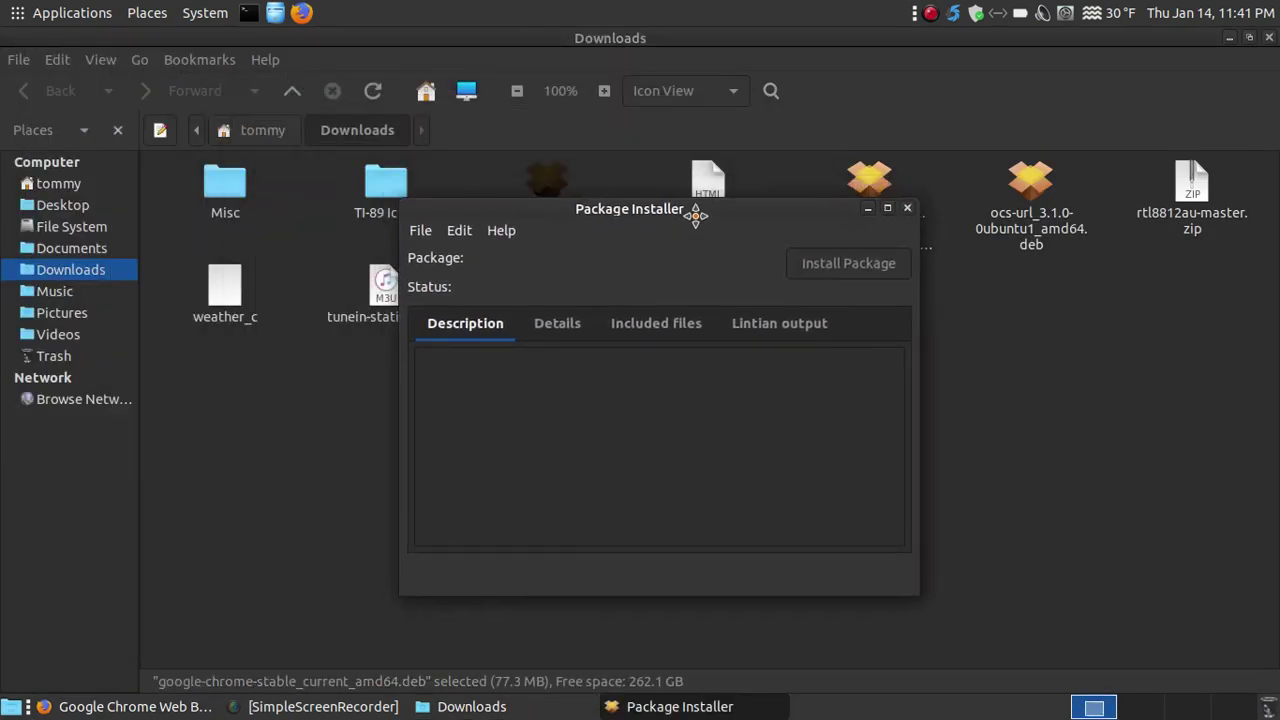
# Close the Downloads folder, minimise Firefox, and nudge the installer window slightly left.
pyautogui.click(1272, 40)
pyautogui.click(1272, 40)
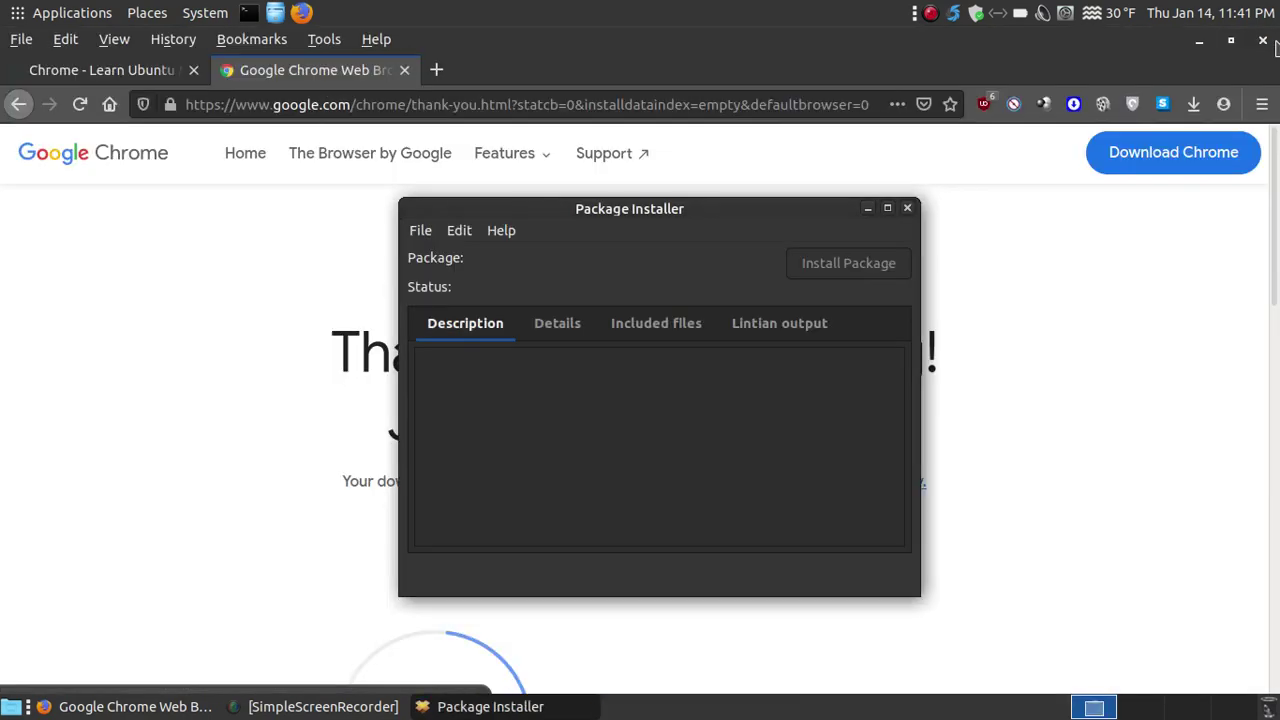
pyautogui.click(1202, 43)
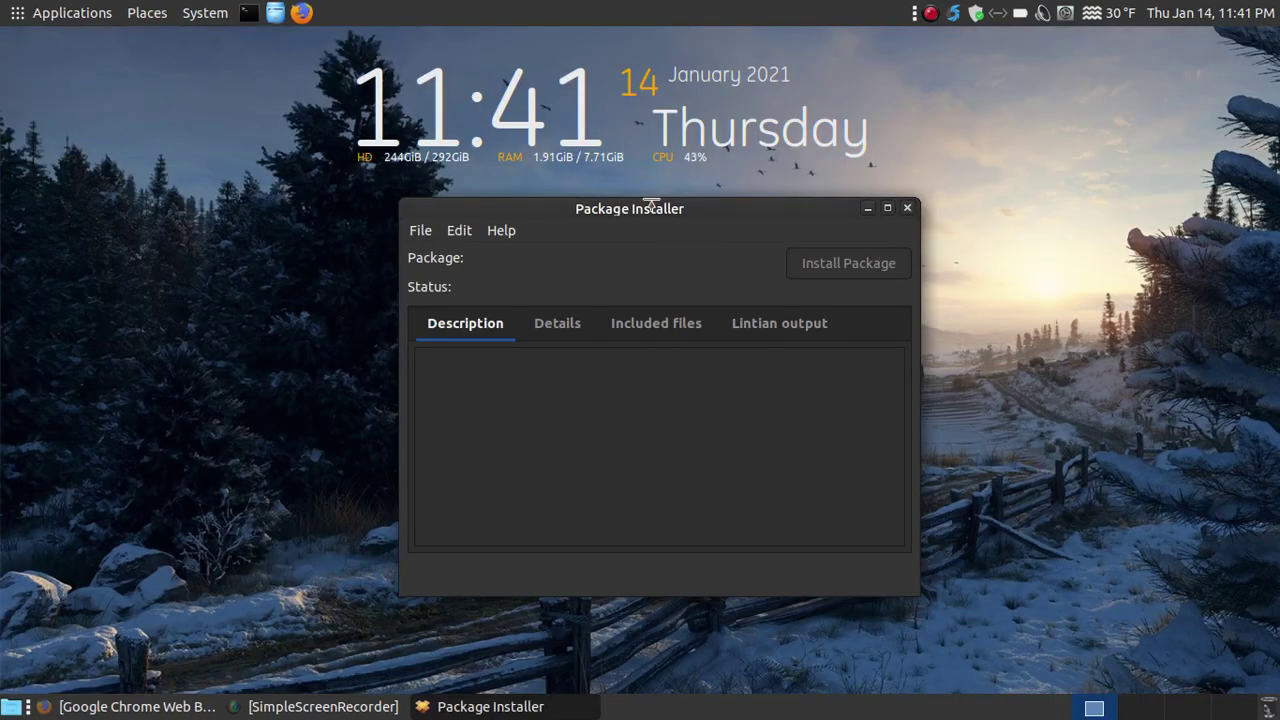
pyautogui.moveTo(651, 206); pyautogui.dragTo(591, 200)
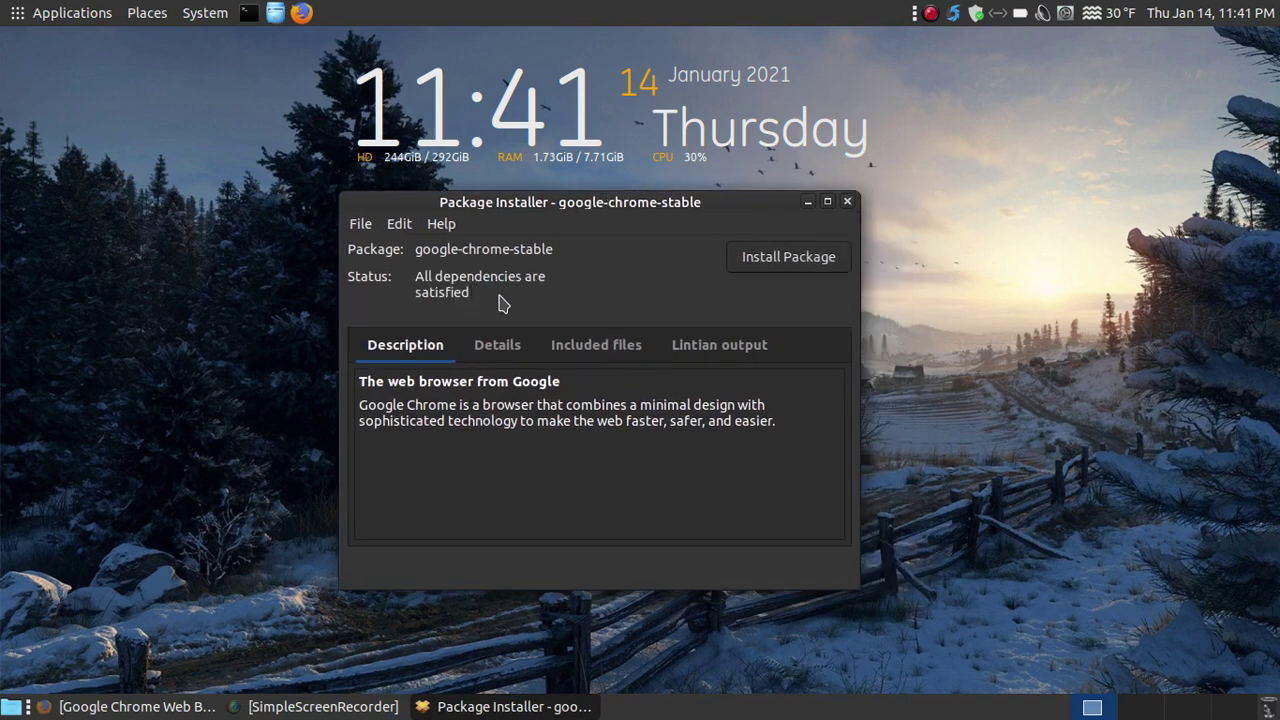
# Start installing google-chrome-stable, authenticating with the administrator password.
pyautogui.click(785, 260)
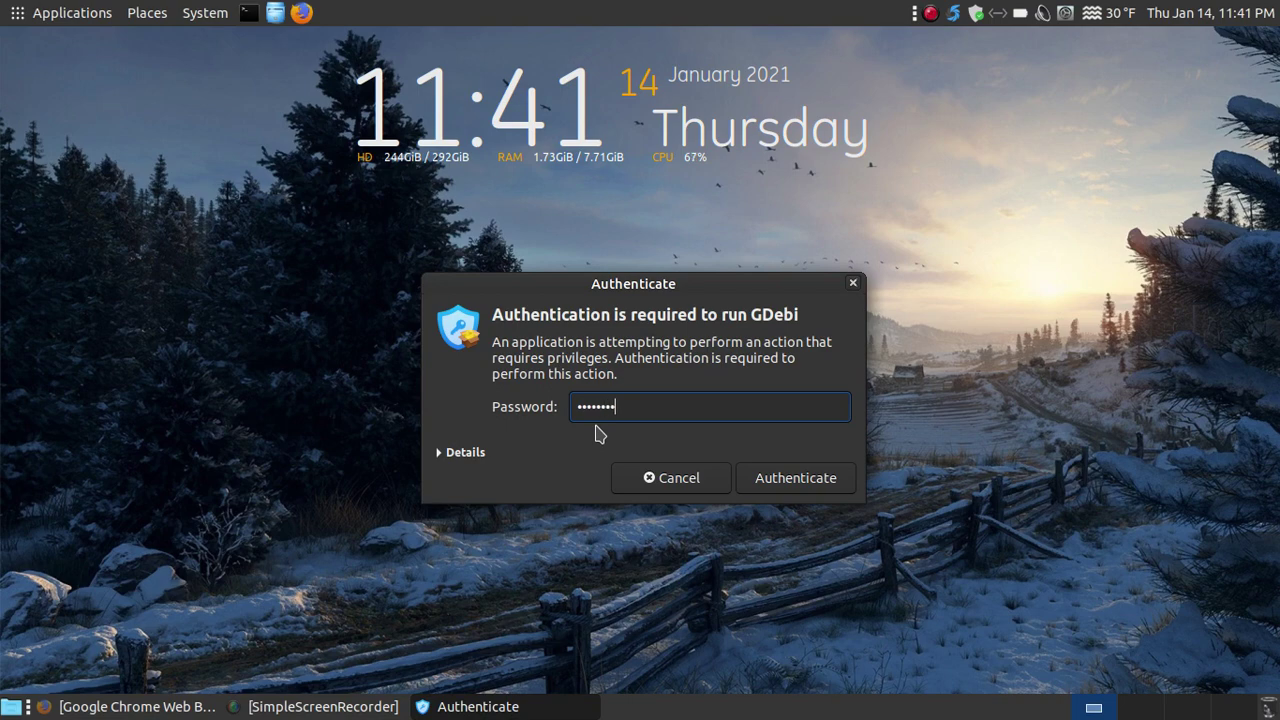
pyautogui.click(834, 480)
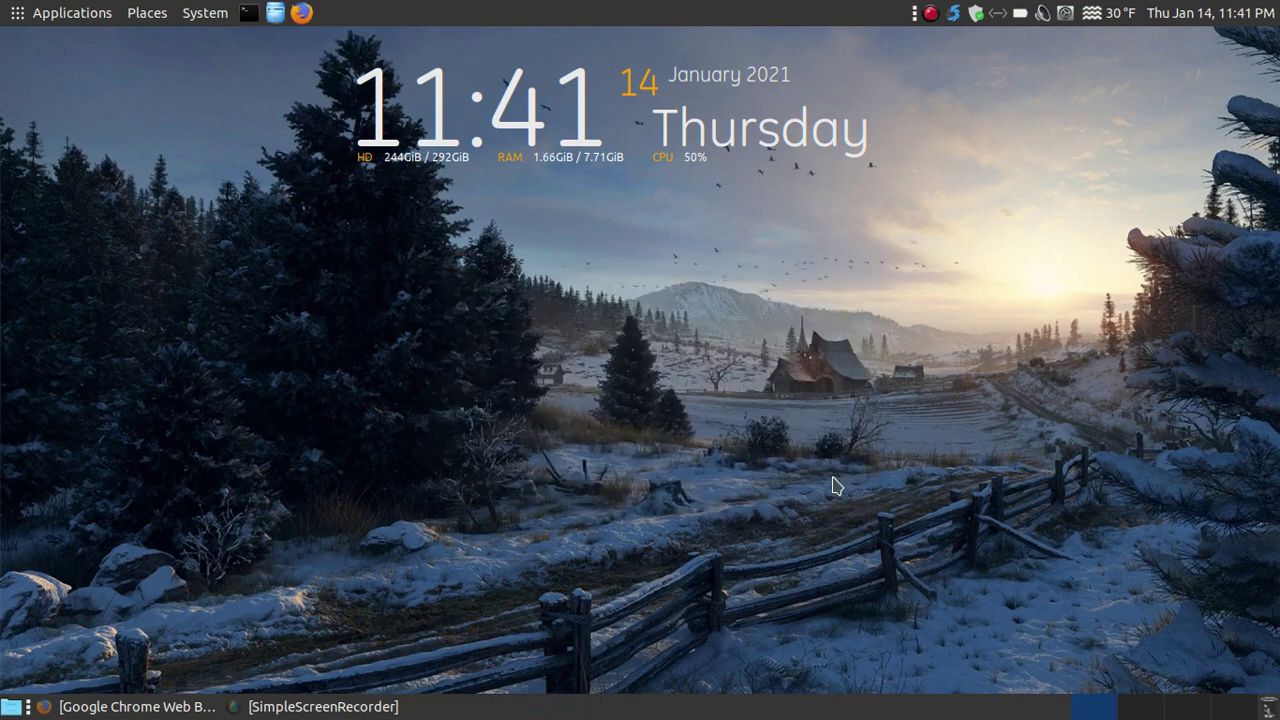
pyautogui.moveTo(549, 205); pyautogui.dragTo(589, 211)
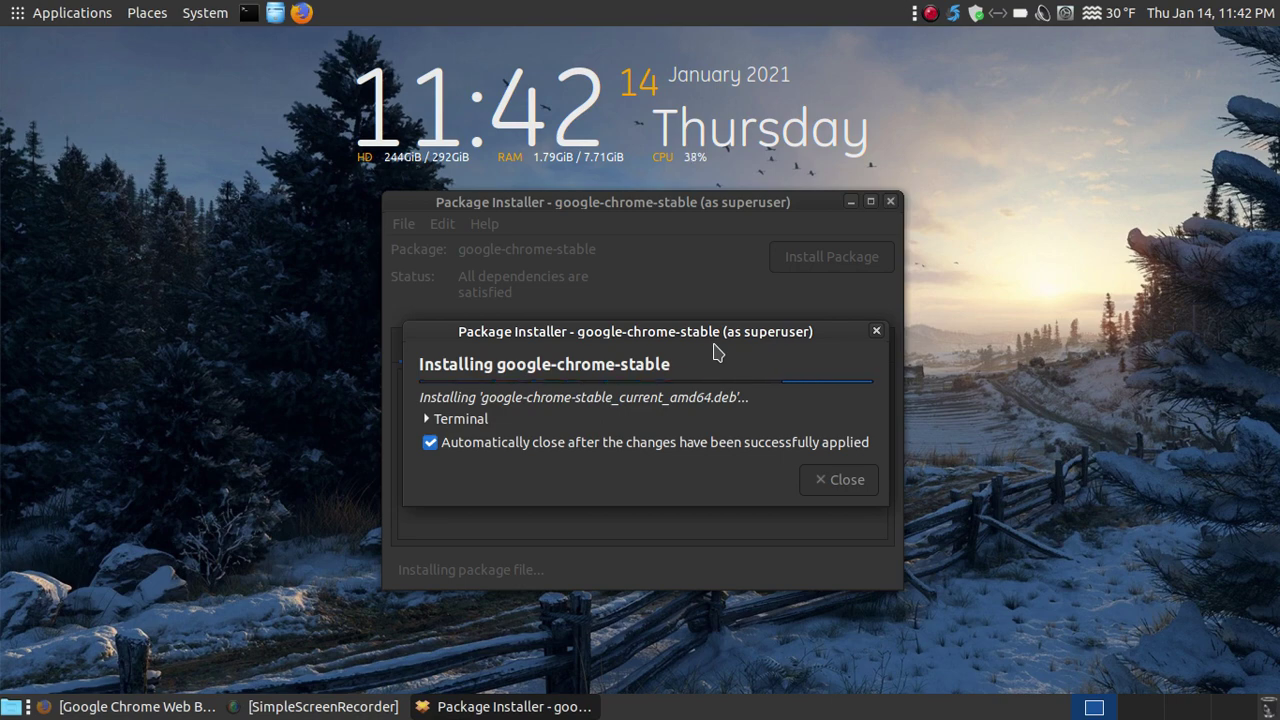
# Browse the applications menu once google-chrome-stable is installed, then dismiss it.
pyautogui.click(10, 19)
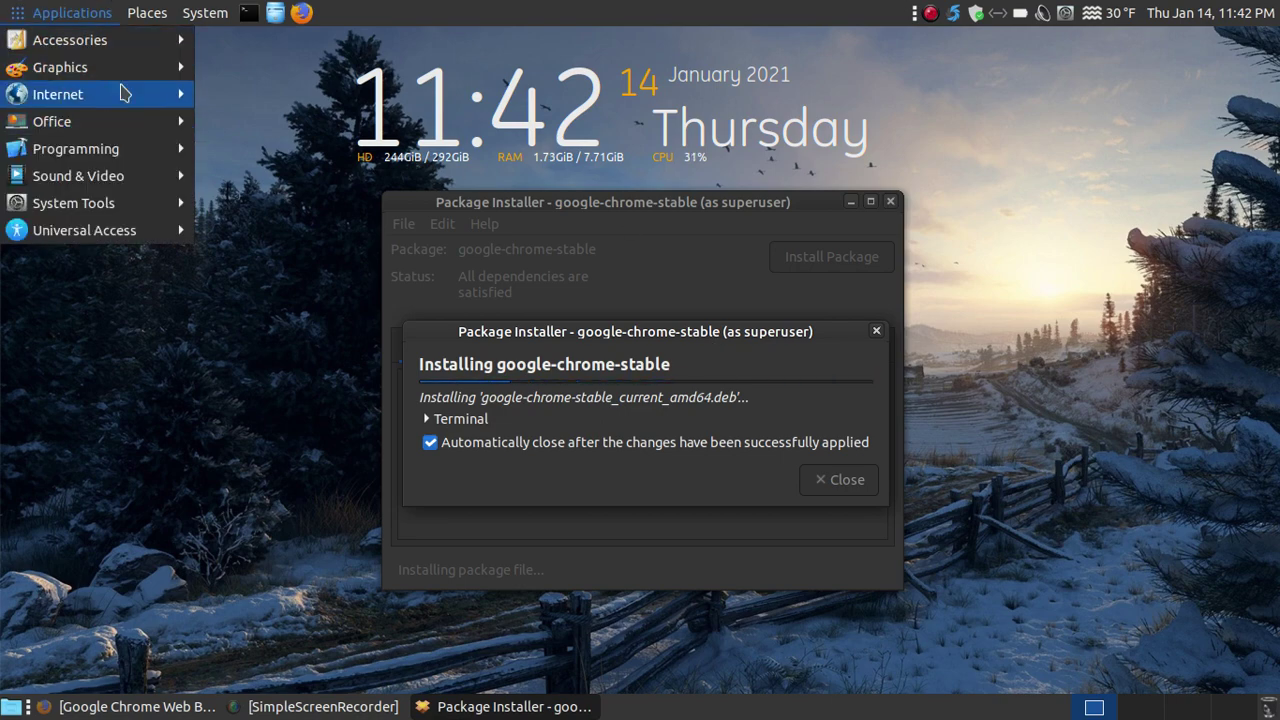
pyautogui.moveTo(123, 92)
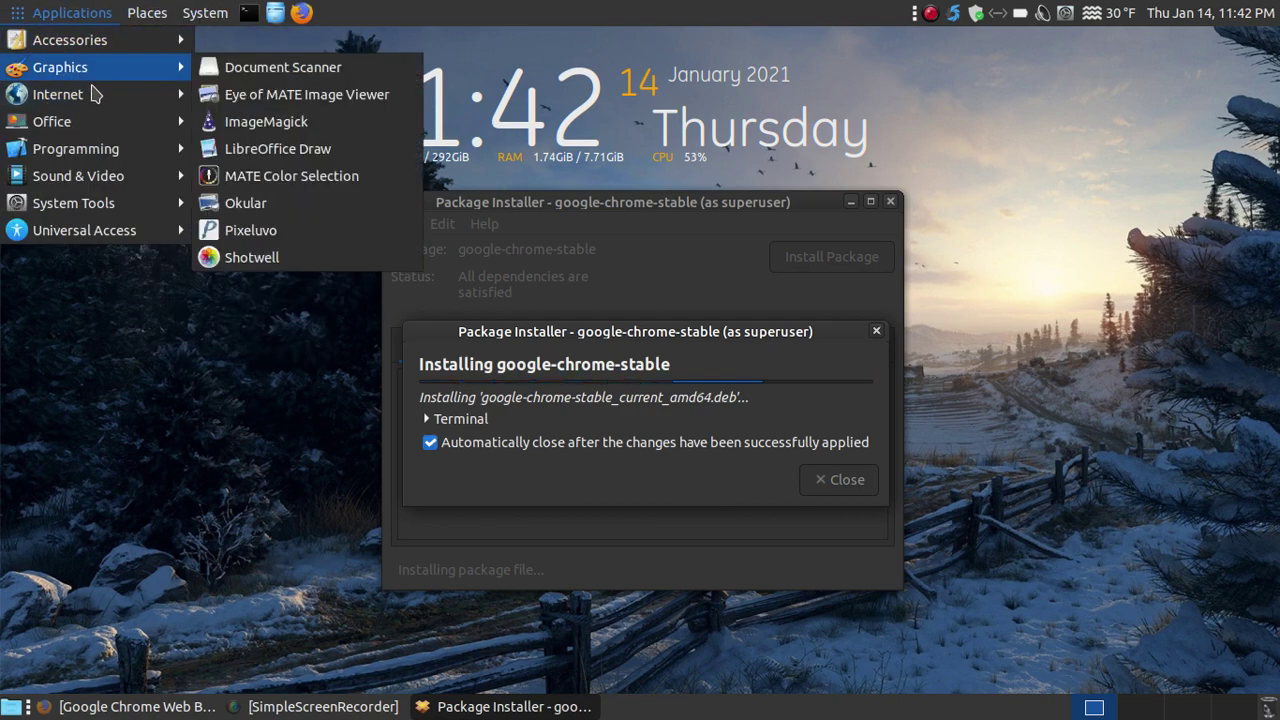
pyautogui.moveTo(171, 94)
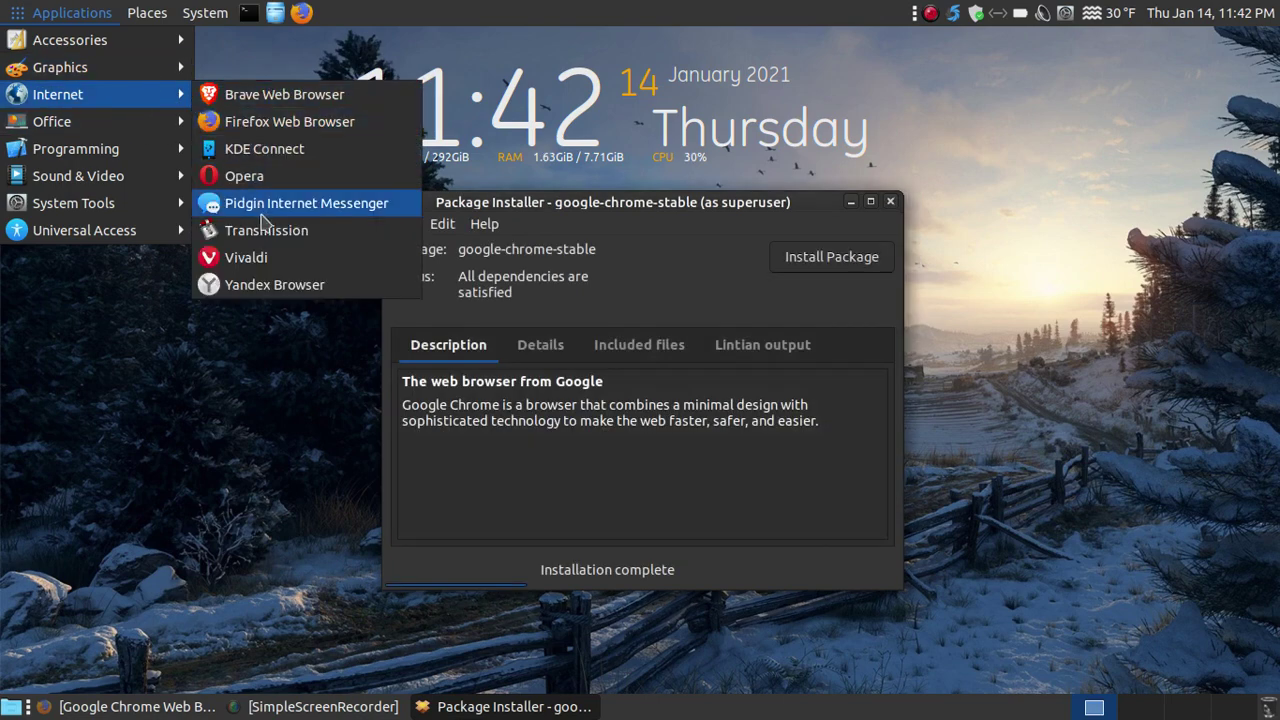
pyautogui.click(680, 222)
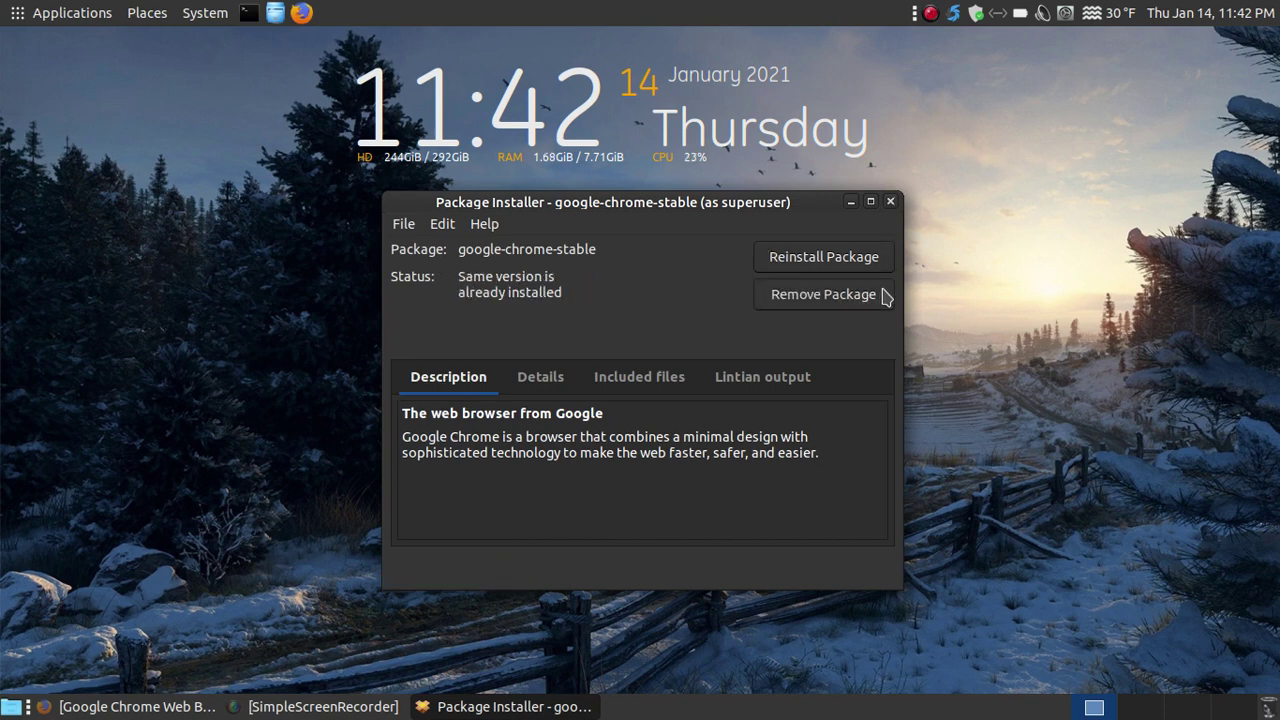
# Close the GDebi Package Installer and briefly browse the applications menu before dismissing it.
pyautogui.click(892, 203)
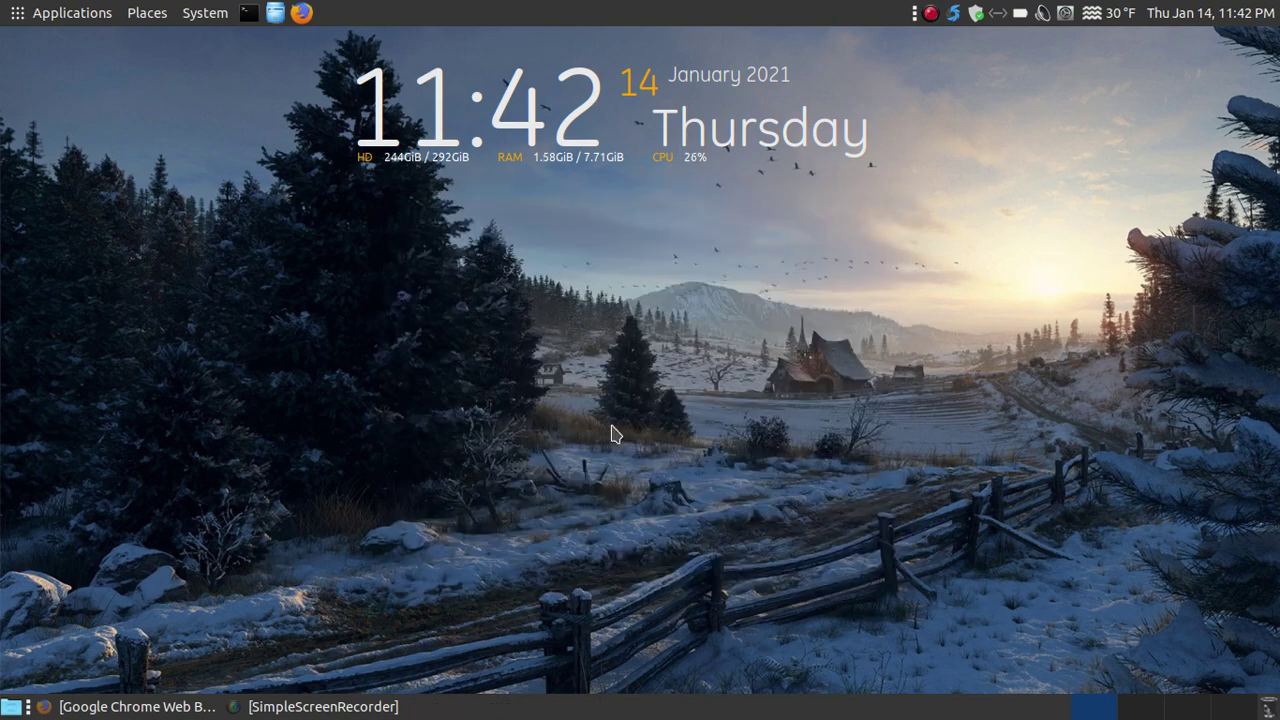
pyautogui.click(28, 13)
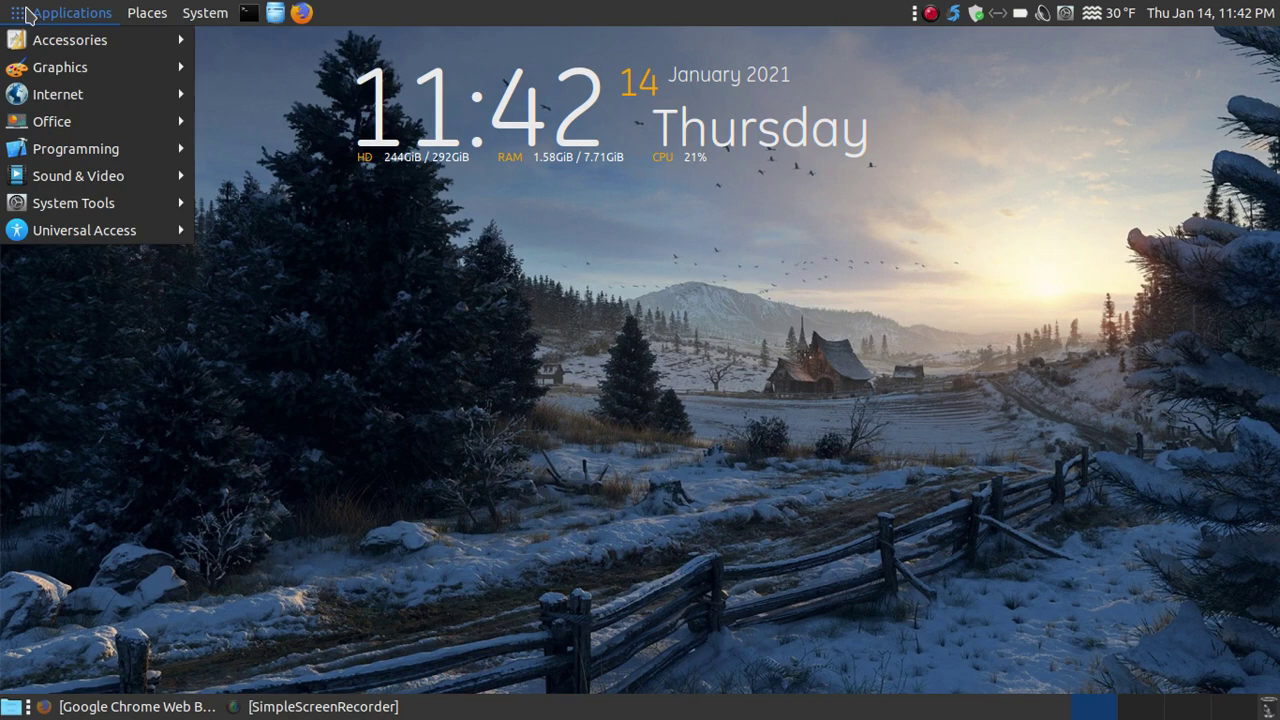
pyautogui.moveTo(75, 94)
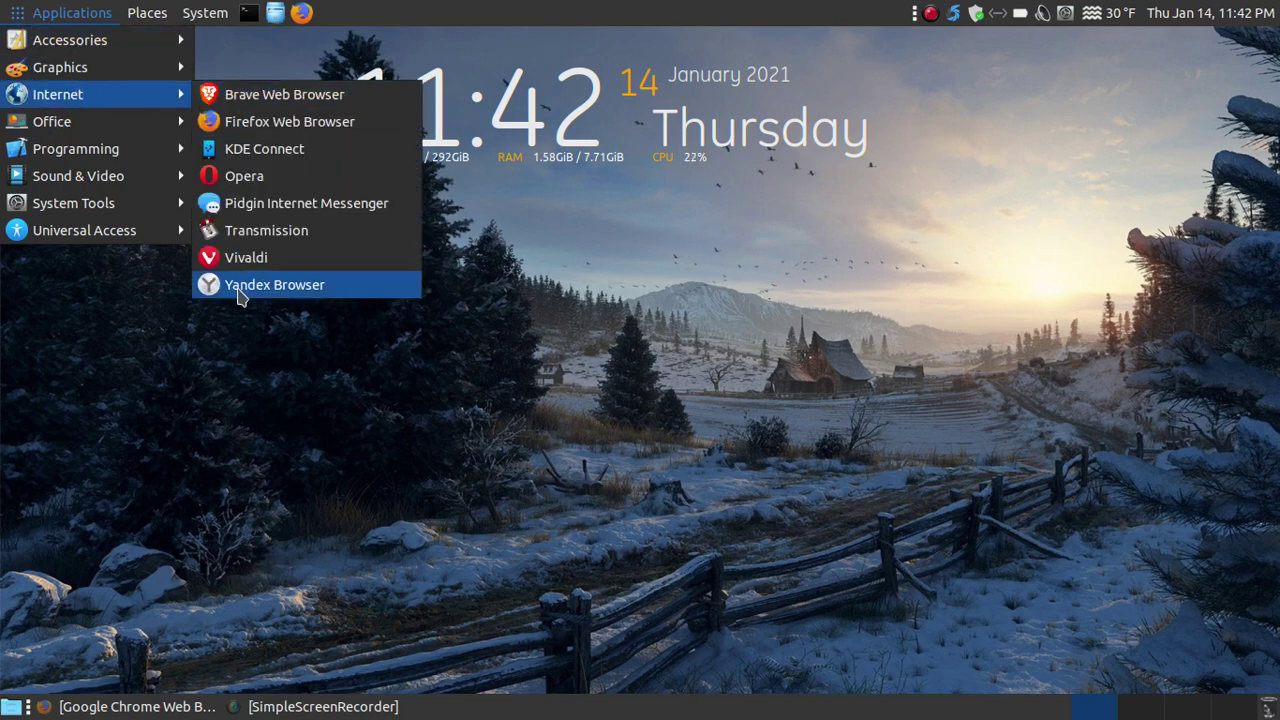
pyautogui.click(620, 350)
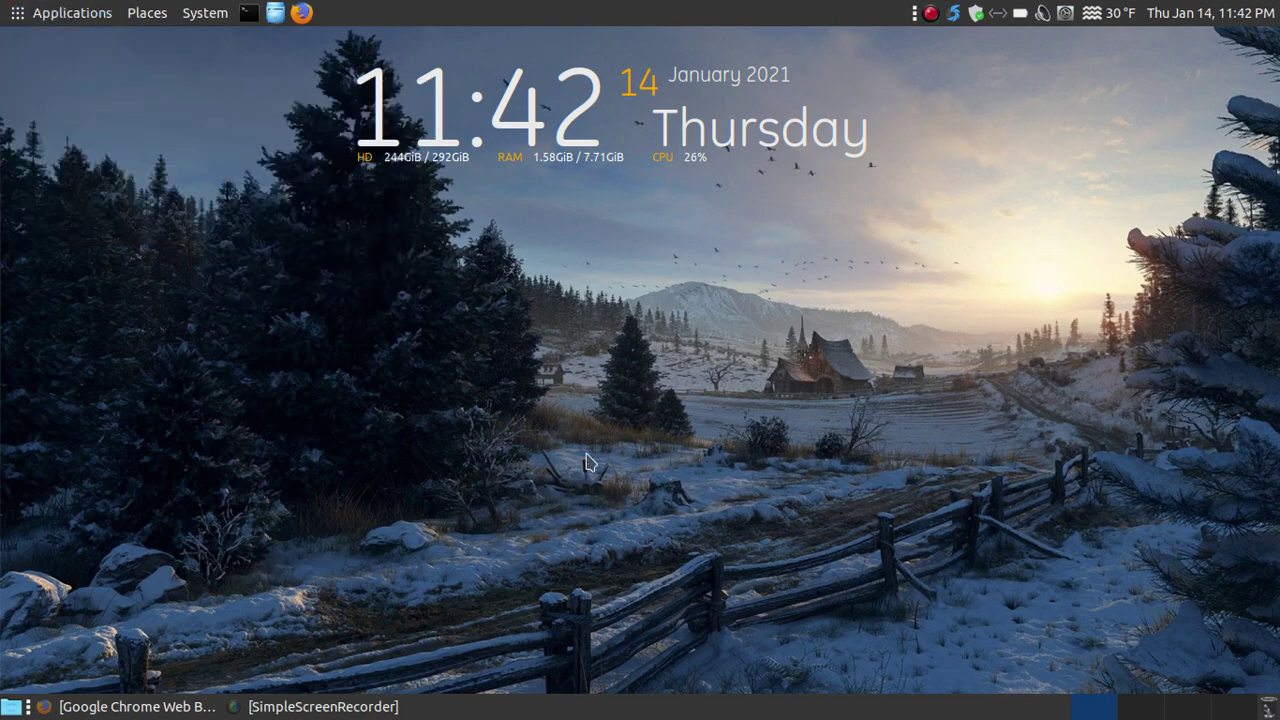
# Open MATE Terminal and run google-chrome to launch Chrome.
pyautogui.click(248, 12)
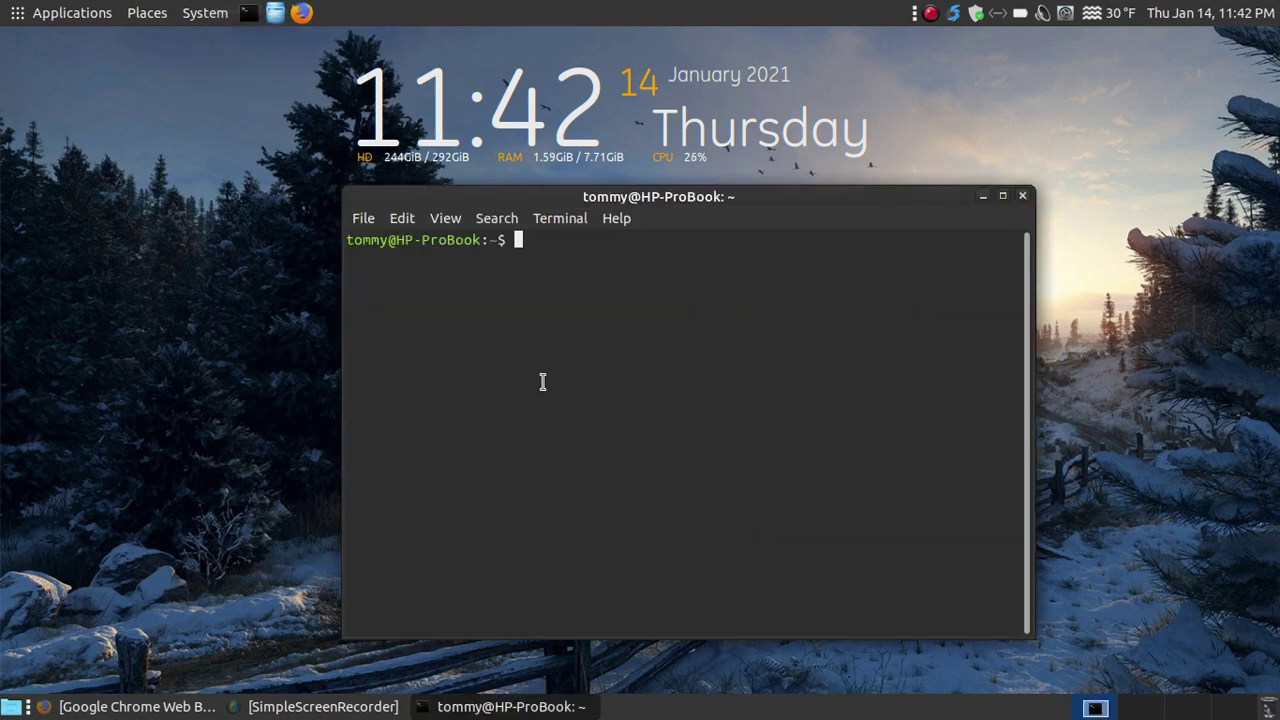
pyautogui.write('google-ch')
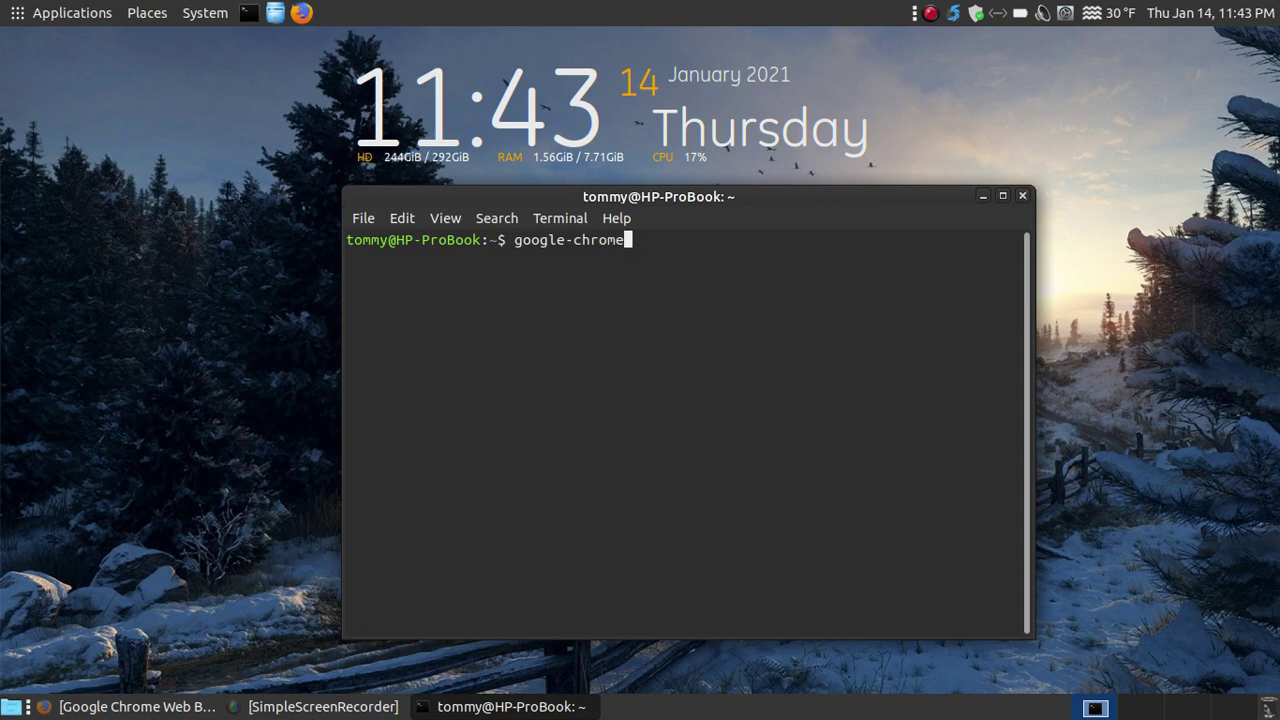
pyautogui.write('rome')
pyautogui.press('Return')
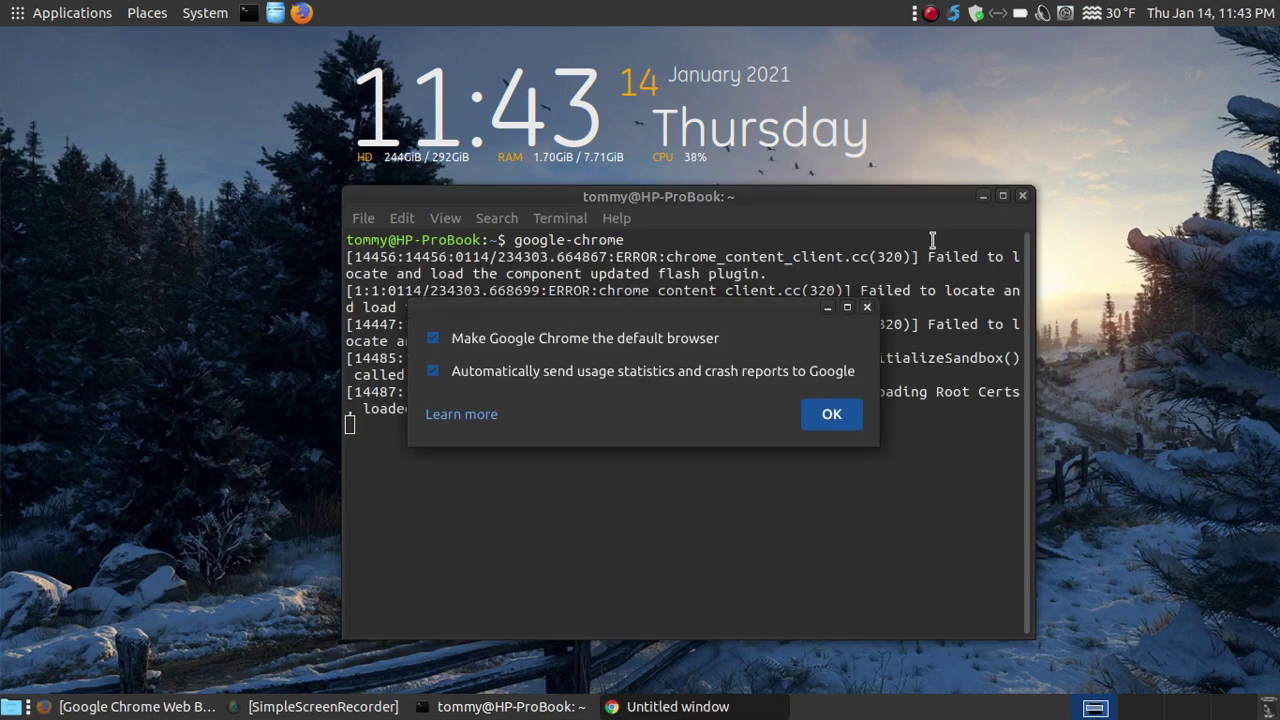
# Minimize the terminal and accept Chrome's first-run dialog with usage-statistics and crash reporting off.
pyautogui.click(984, 196)
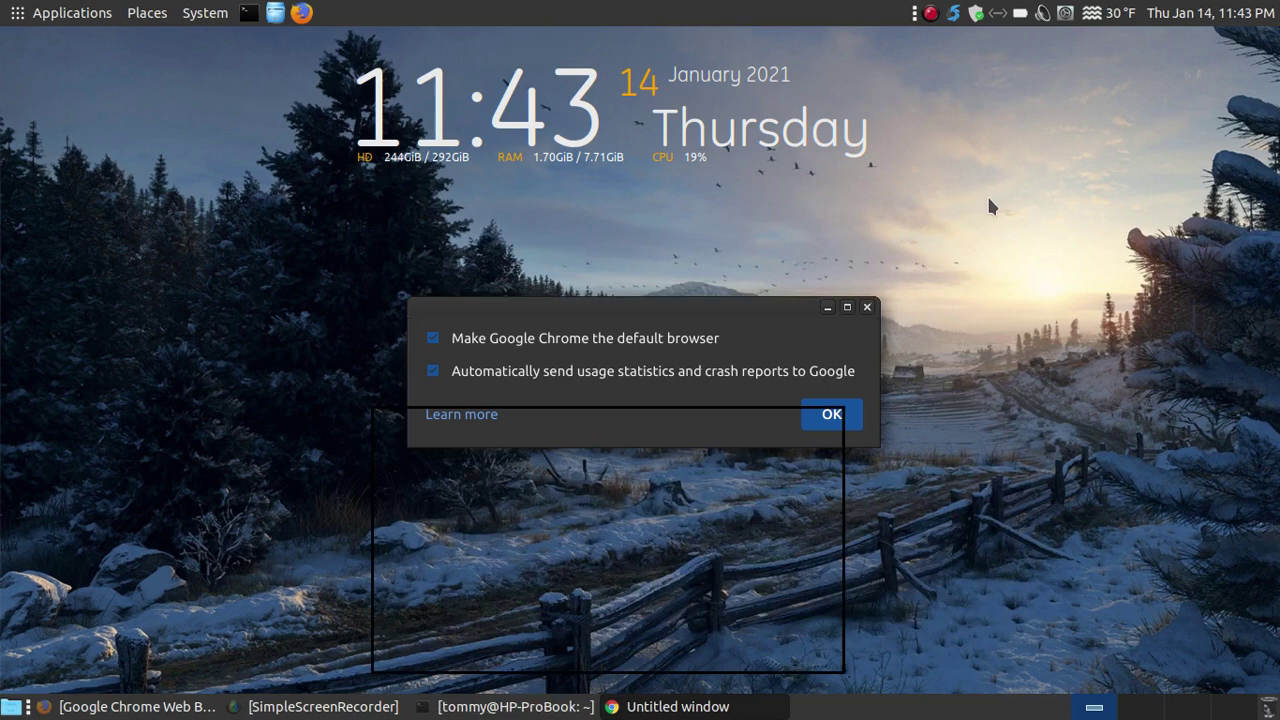
pyautogui.click(53, 10)
pyautogui.moveTo(86, 106)
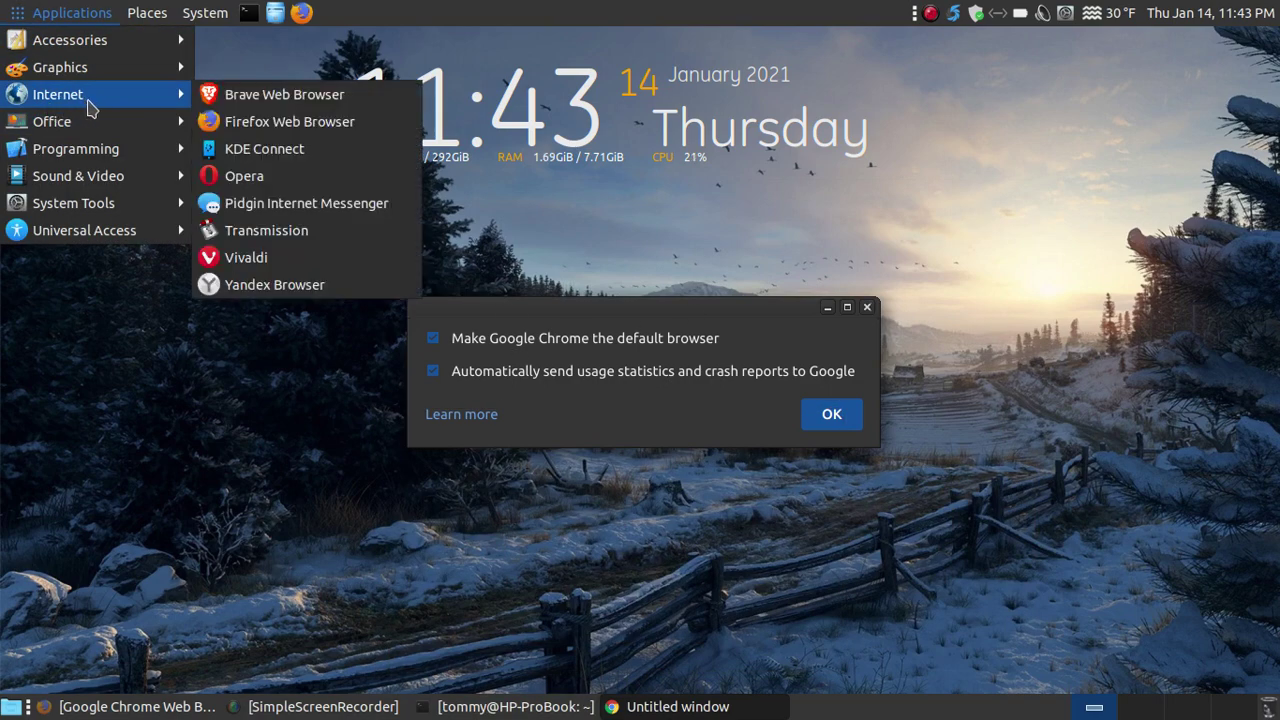
pyautogui.click(657, 303)
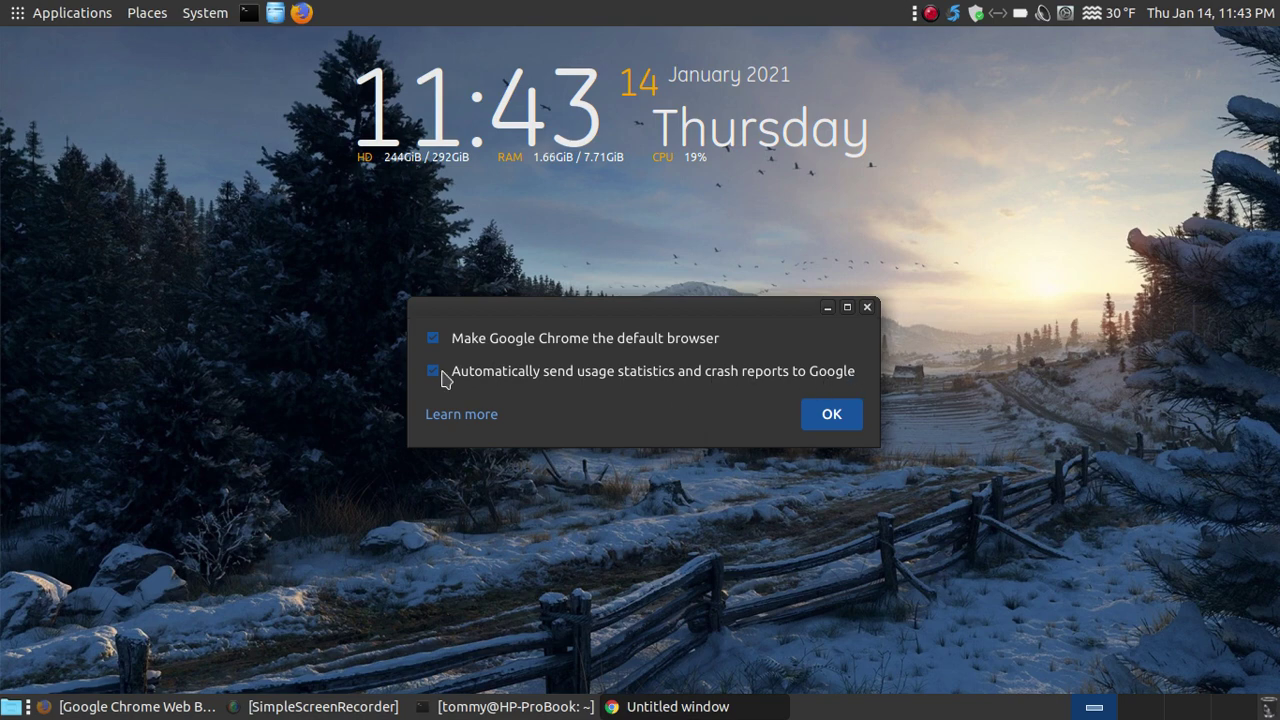
pyautogui.click(825, 417)
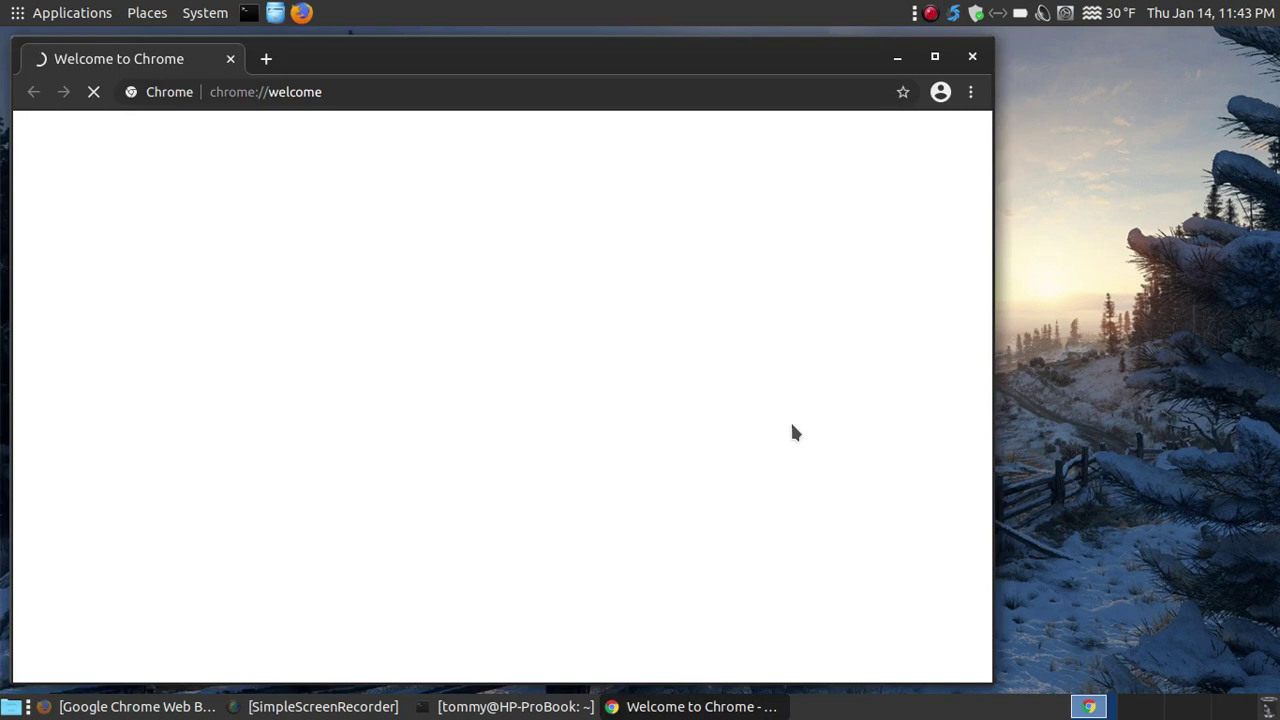
# Maximize Chrome, choose Get Started on the Welcome page, and bring up the three-dot menu.
pyautogui.click(935, 55)
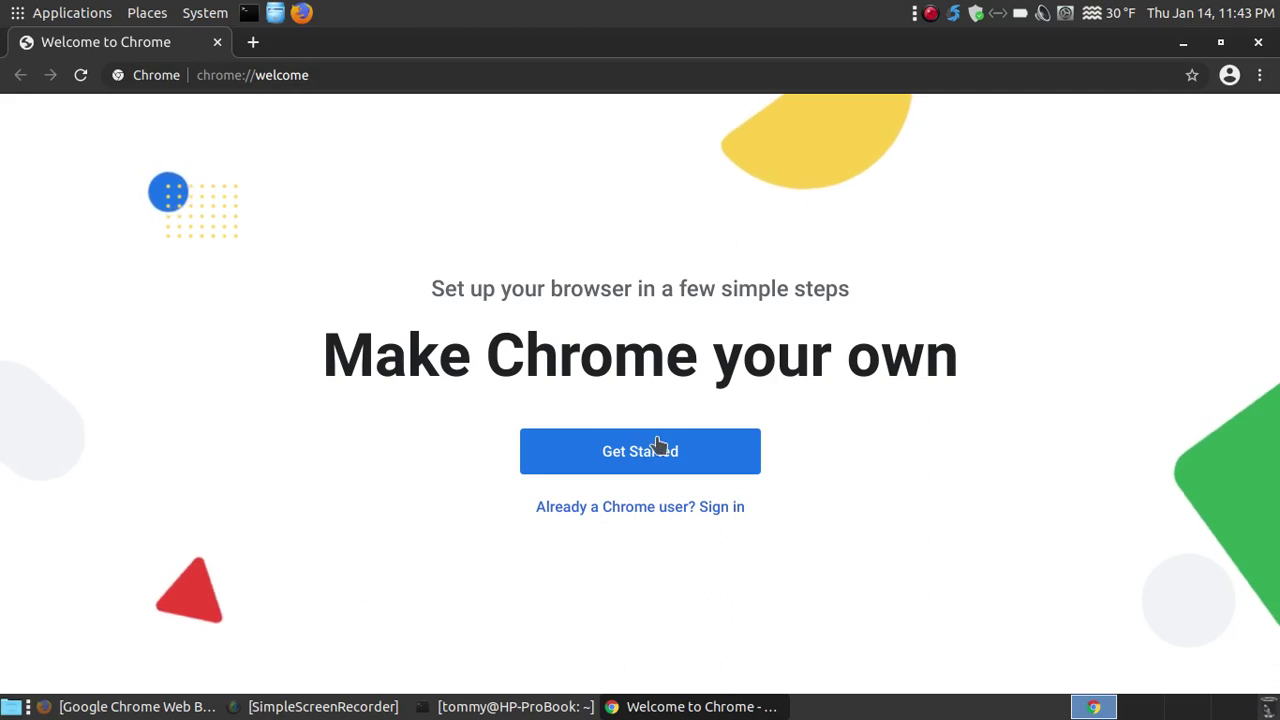
pyautogui.click(633, 455)
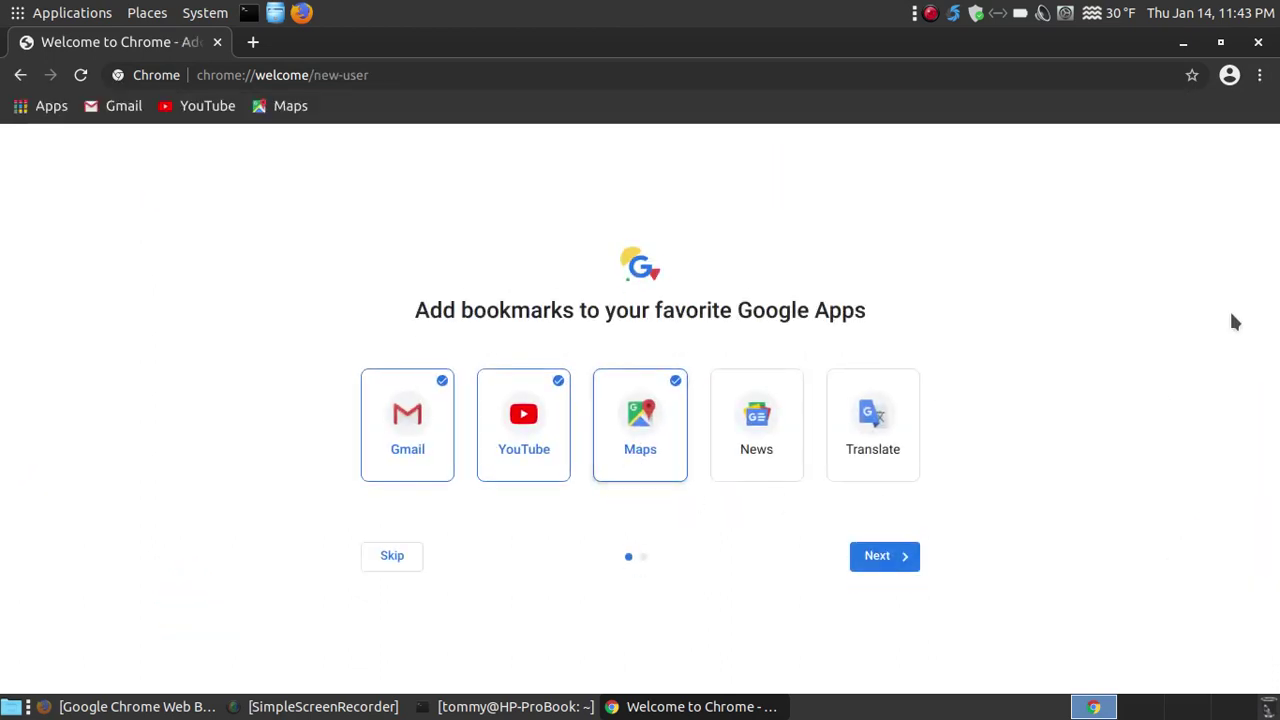
pyautogui.click(1259, 76)
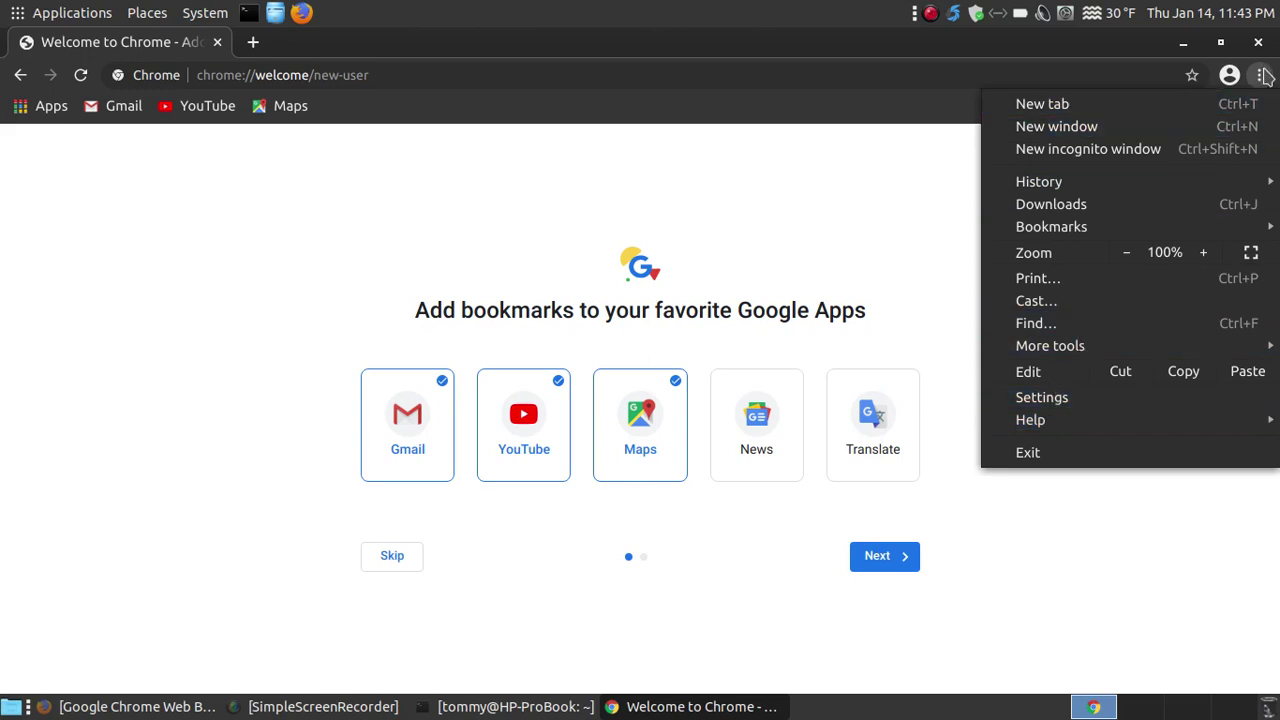
# Under Advanced > System, switch off 'Continue running background apps' and 'Use hardware acceleration when available'.
pyautogui.click(1052, 397)
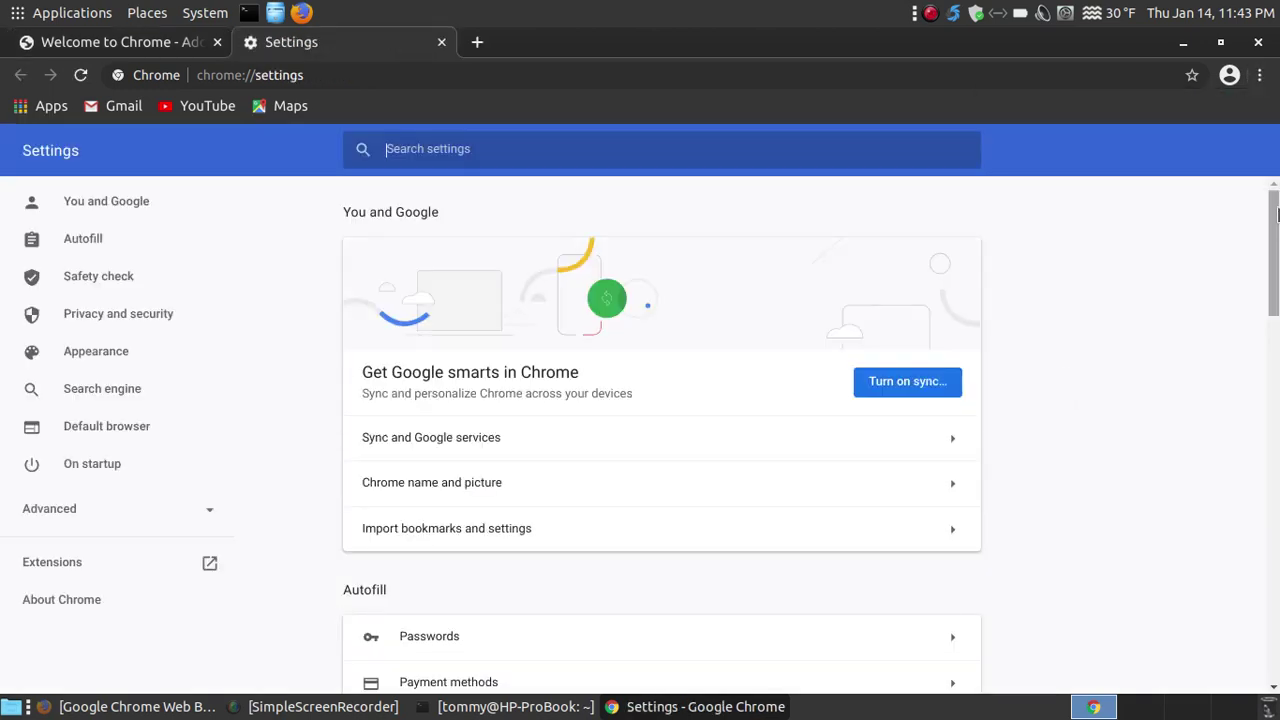
pyautogui.moveTo(1277, 268); pyautogui.dragTo(1277, 583)
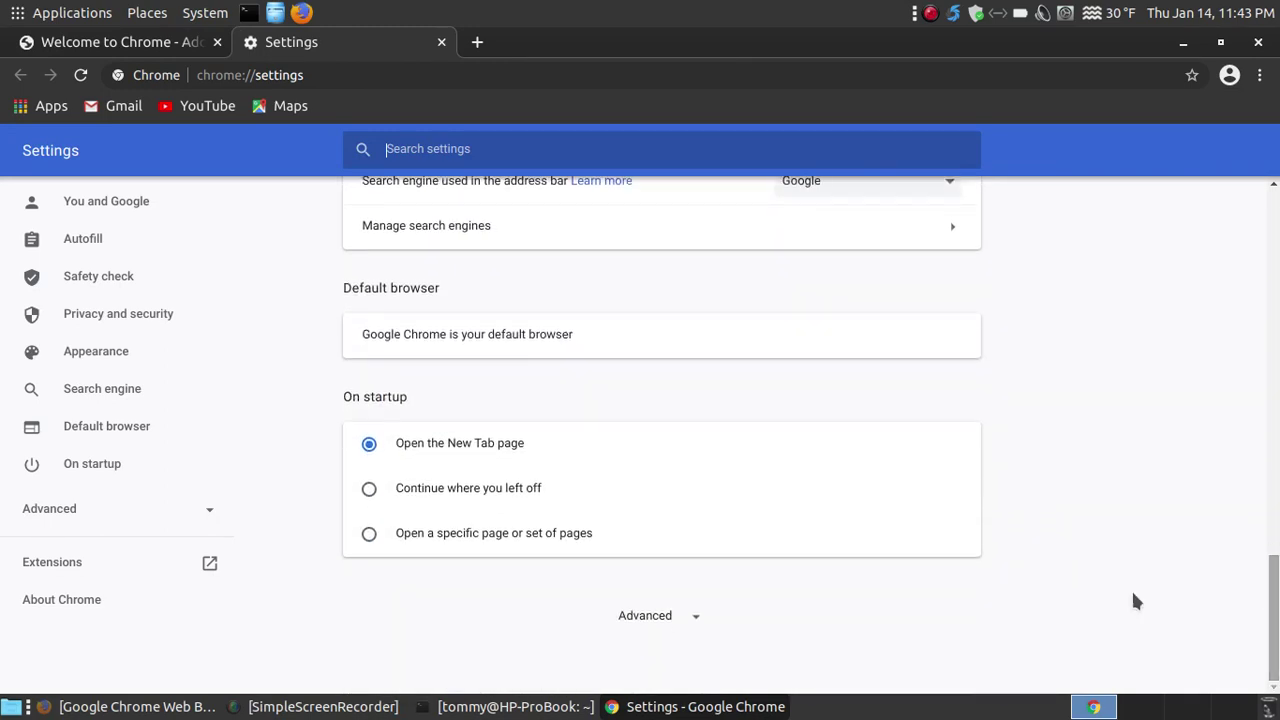
pyautogui.click(699, 610)
pyautogui.scroll(-3, 945, 475)
pyautogui.scroll(-5, 940, 478)
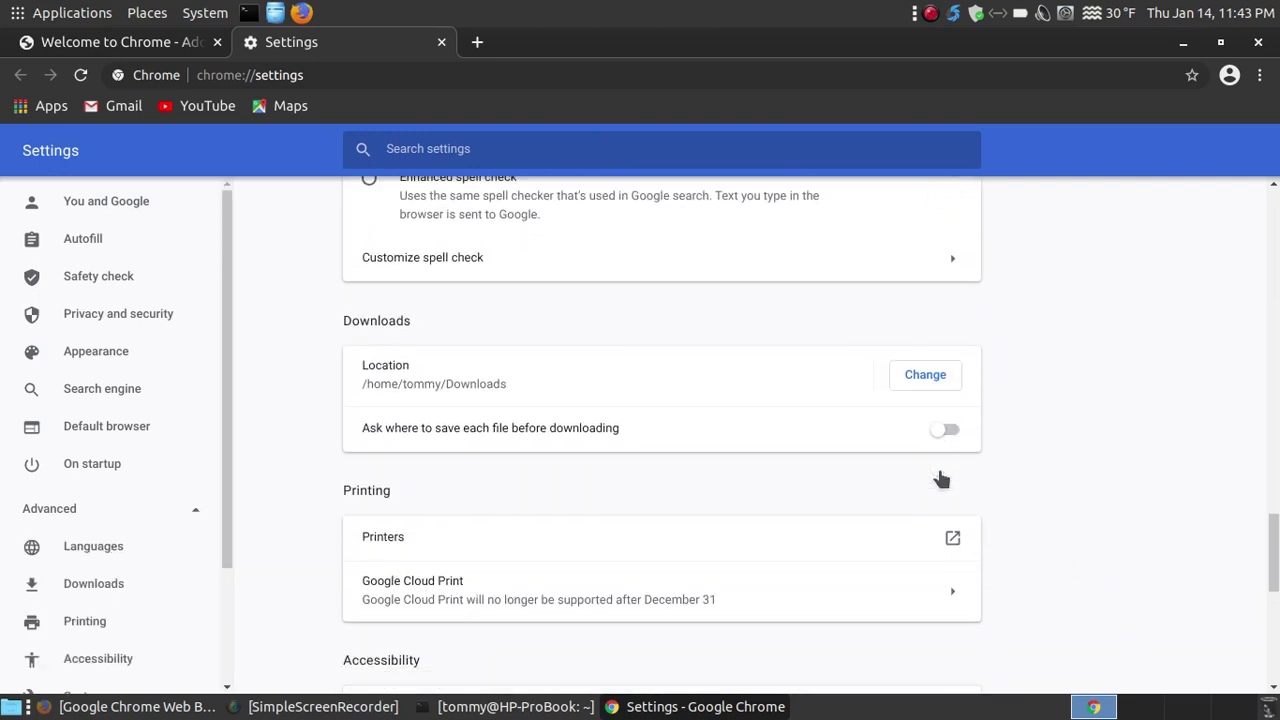
pyautogui.scroll(-3, 940, 478)
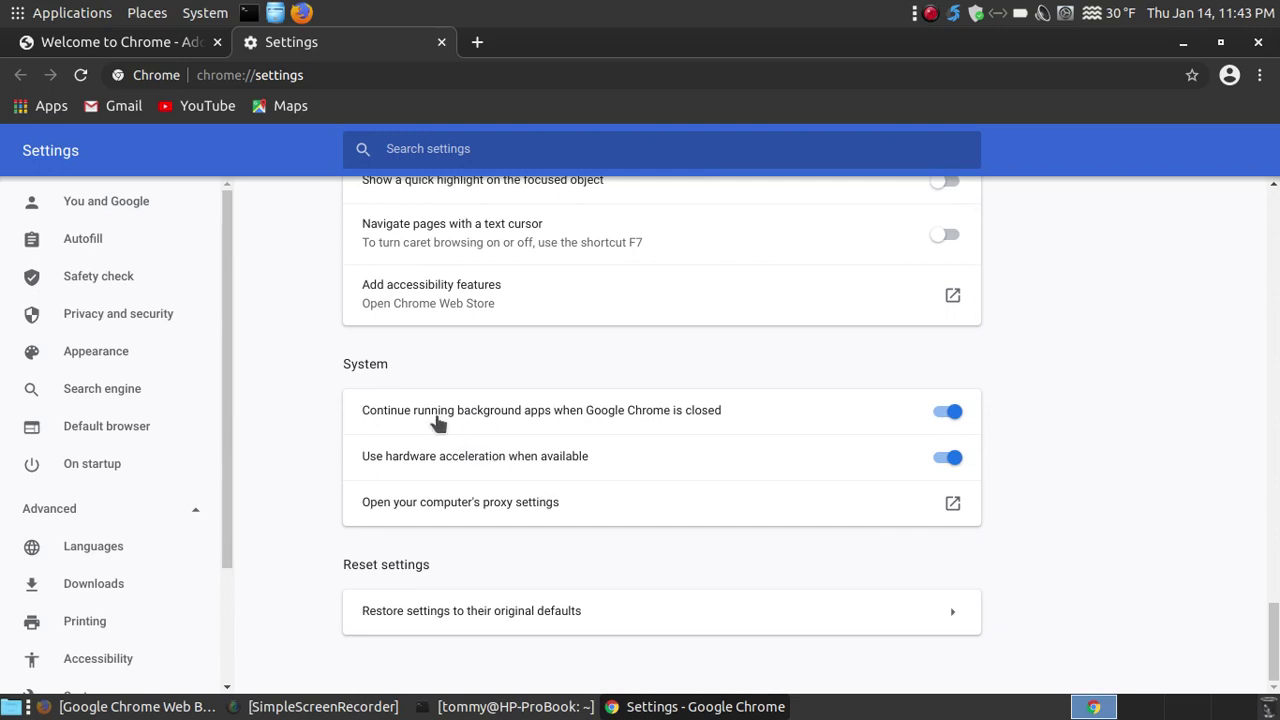
pyautogui.click(943, 412)
pyautogui.click(947, 461)
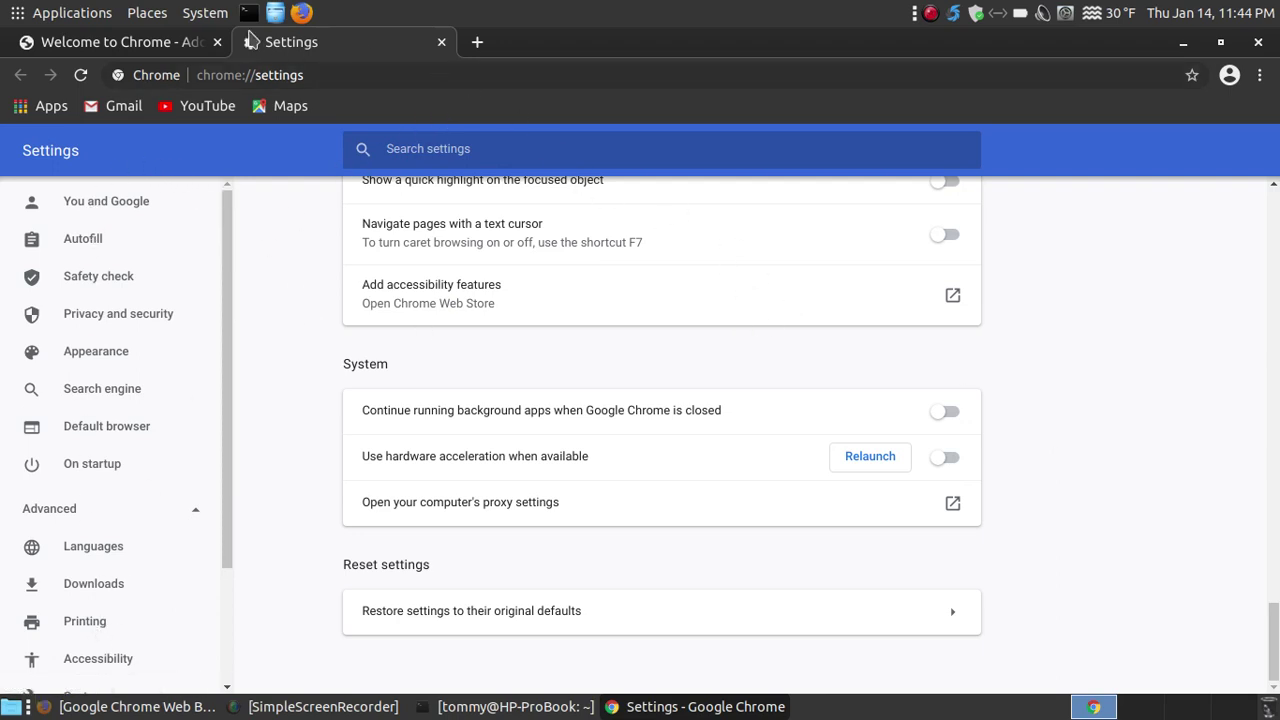
pyautogui.click(160, 46)
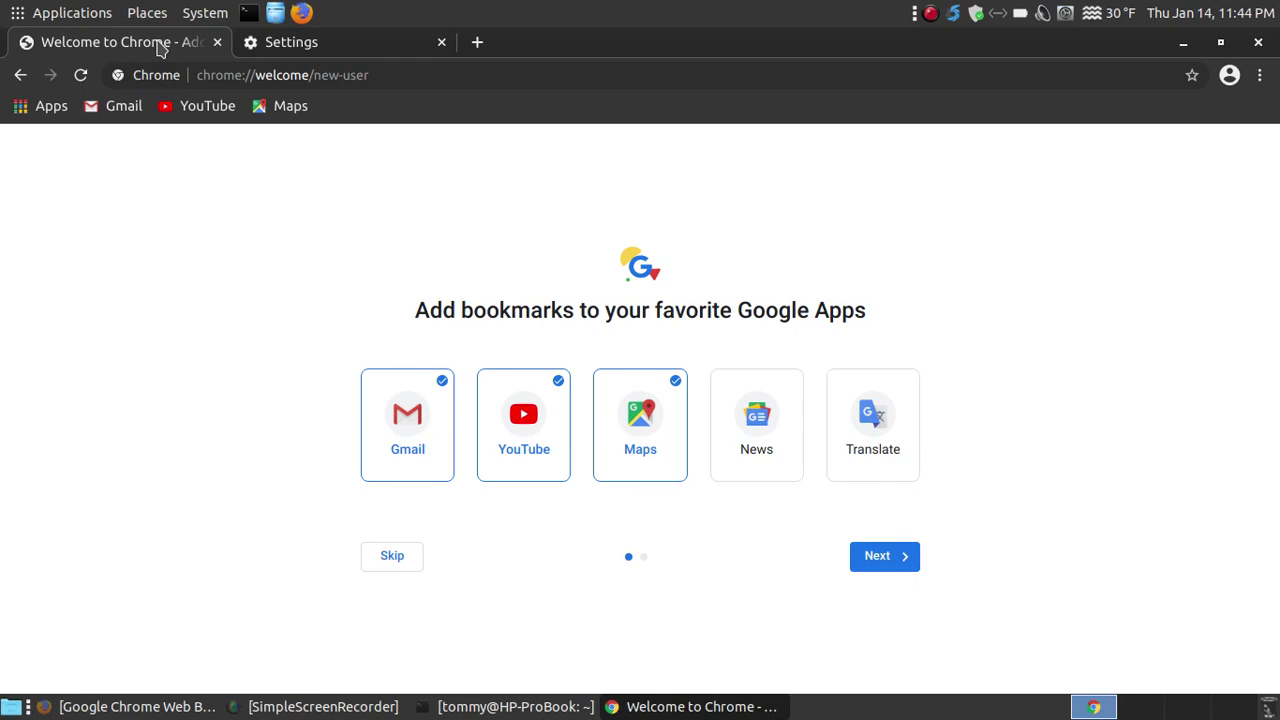
# Close the Settings tab, then exit the Chrome window to return to the MATE desktop.
pyautogui.click(300, 42)
pyautogui.click(440, 43)
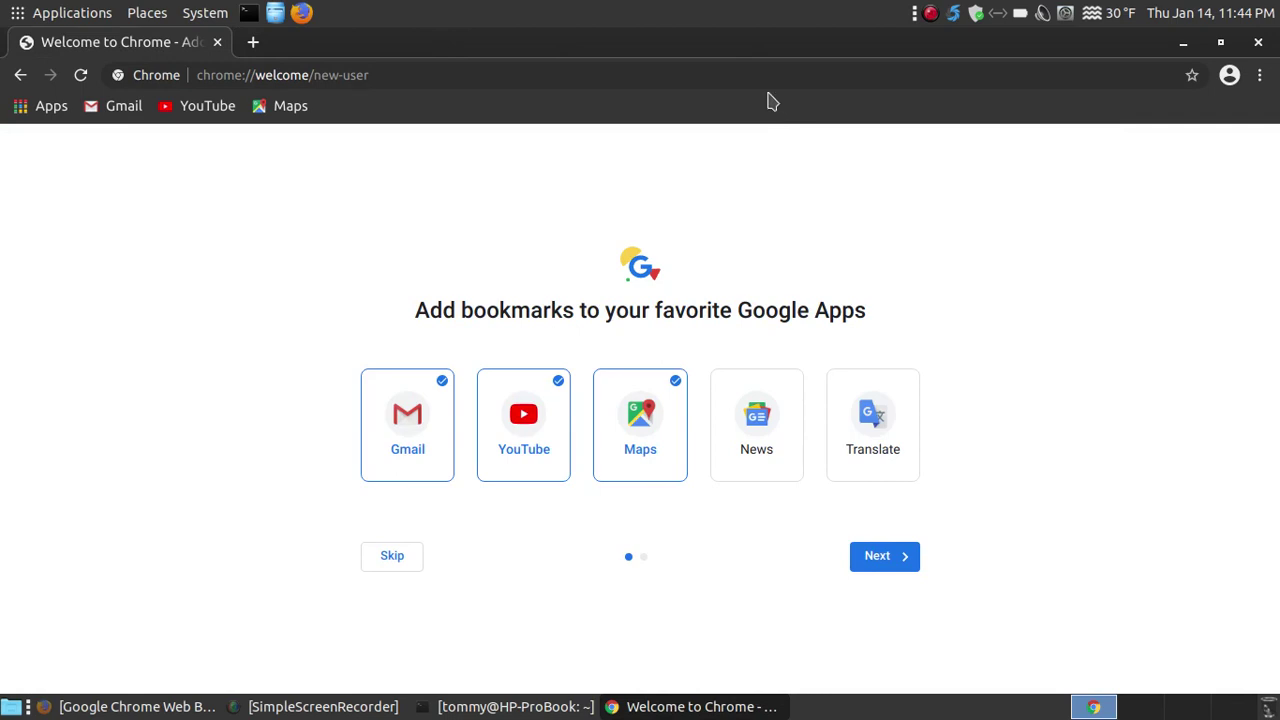
pyautogui.click(1258, 42)
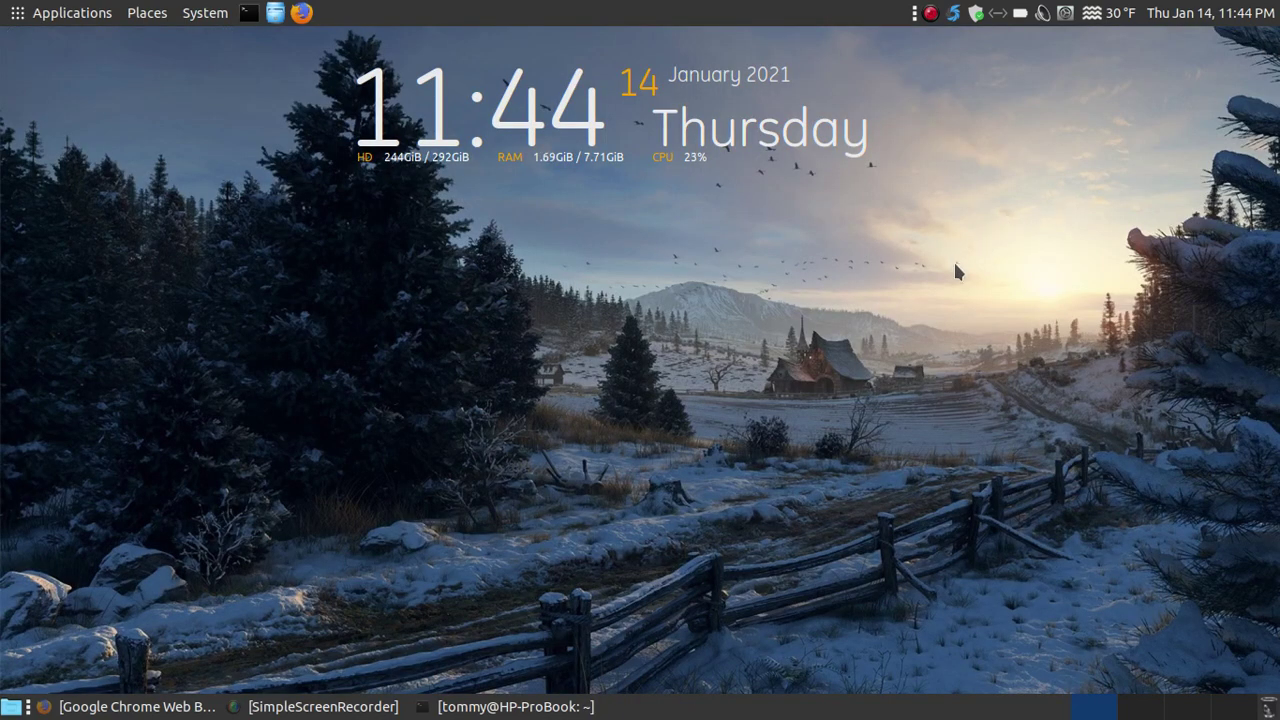